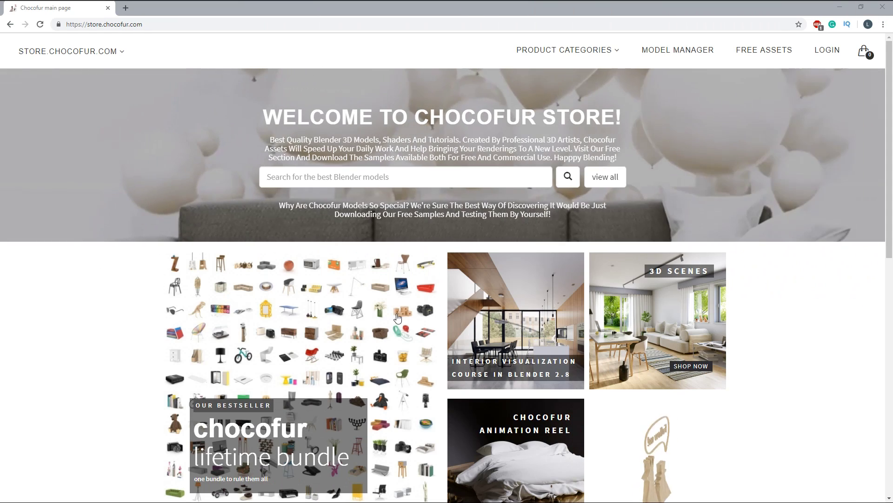
Step: Open the Chocofur Model Manager product page from the store's top navigation
{"action": "scroll", "coordinate": [751, 305], "scroll_direction": "down", "scroll_amount": 6}
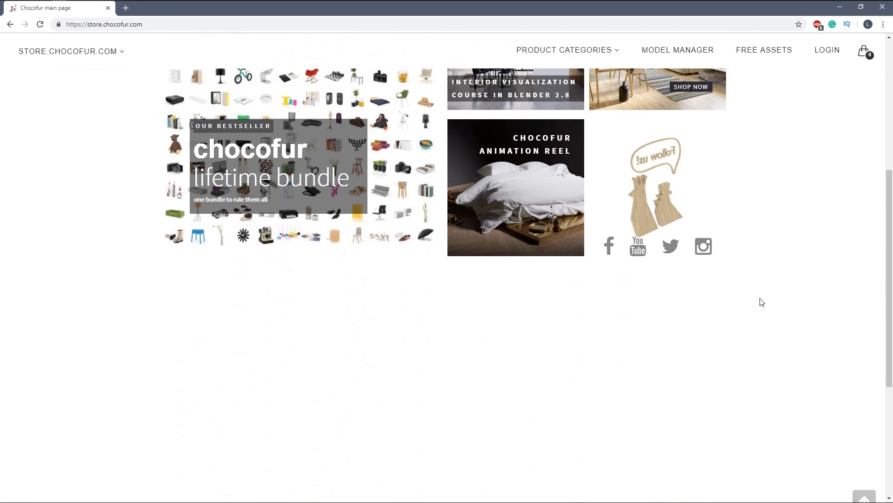
{"action": "scroll", "coordinate": [770, 297], "scroll_direction": "up", "scroll_amount": 6}
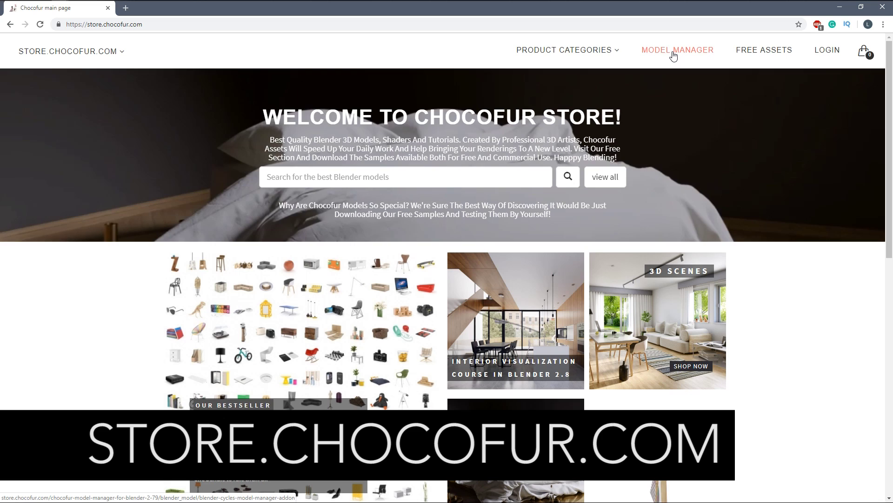
{"action": "left_click", "coordinate": [674, 53]}
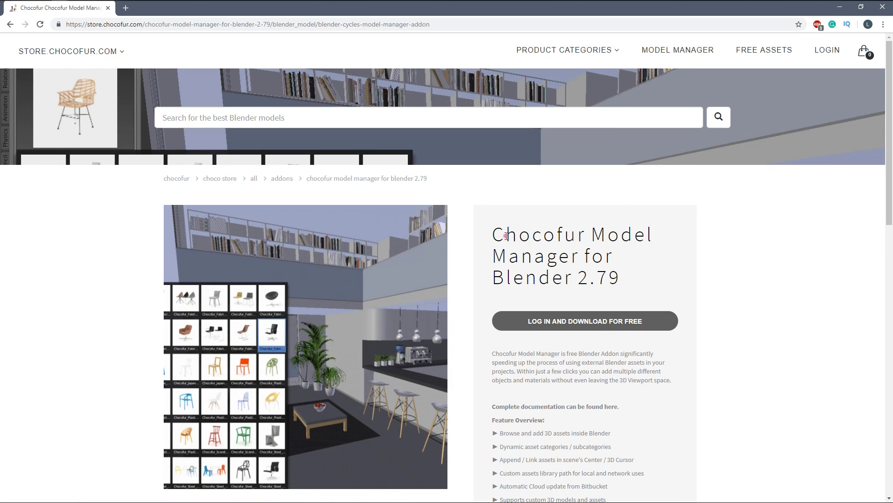
{"action": "left_click_drag", "start_coordinate": [506, 236], "coordinate": [628, 278]}
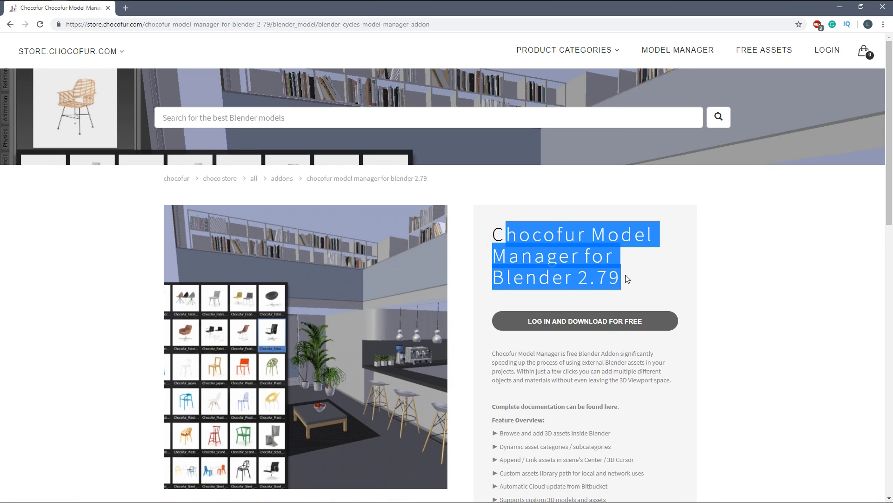
{"action": "left_click", "coordinate": [636, 278]}
Step: Scroll through the Model Manager product page, then go to the store's login page
{"action": "scroll", "coordinate": [674, 251], "scroll_direction": "down", "scroll_amount": 10}
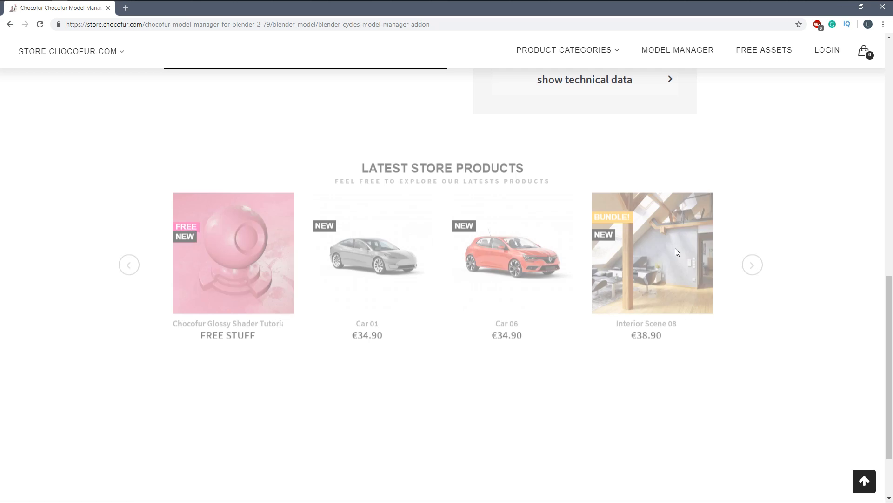
{"action": "scroll", "coordinate": [676, 253], "scroll_direction": "up", "scroll_amount": 6}
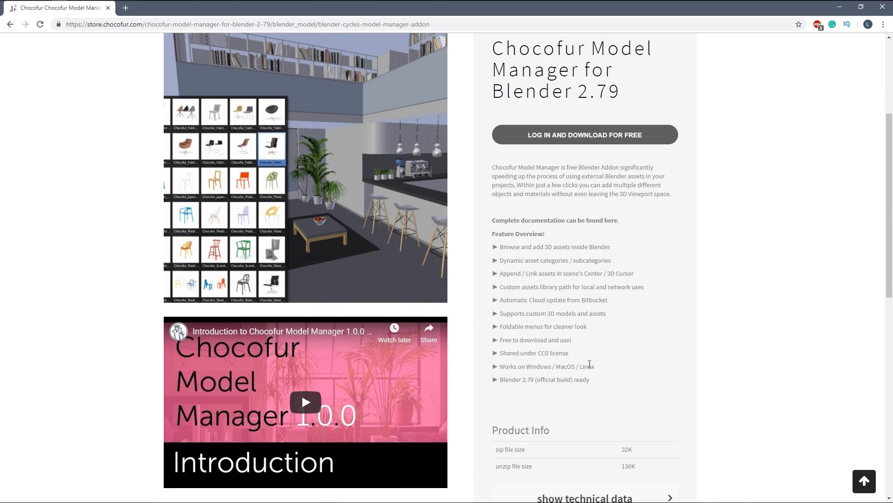
{"action": "scroll", "coordinate": [637, 303], "scroll_direction": "up", "scroll_amount": 4}
{"action": "left_click", "coordinate": [828, 51]}
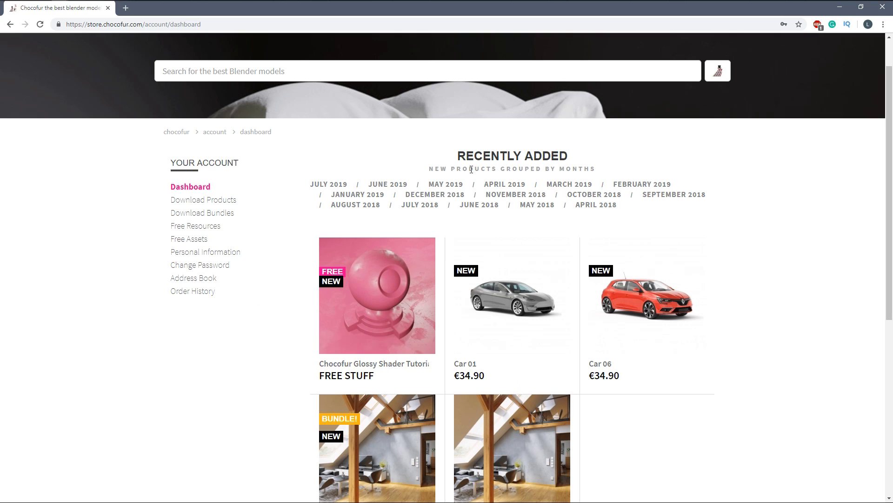
Step: Download Chocofur_Model_Manager_Blender_2_80_Course.zip from the March 2019 products and save it to the Desktop
{"action": "left_click", "coordinate": [564, 188]}
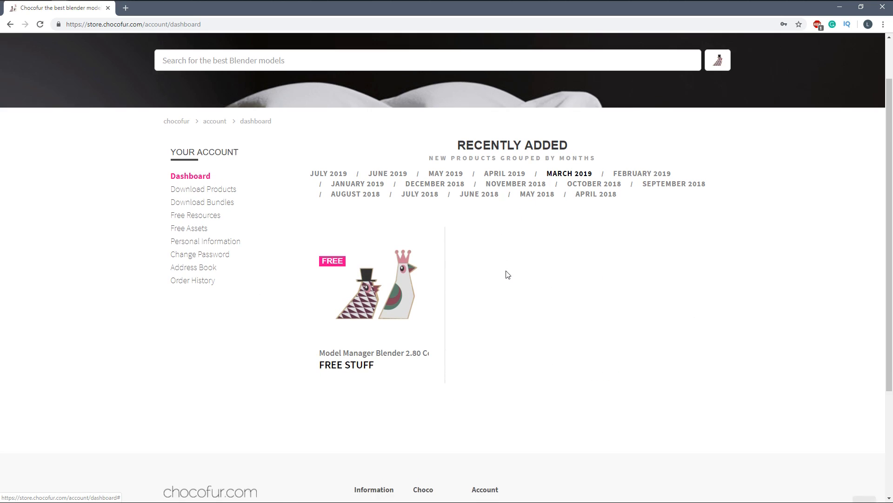
{"action": "scroll", "coordinate": [507, 273], "scroll_direction": "down", "scroll_amount": 2}
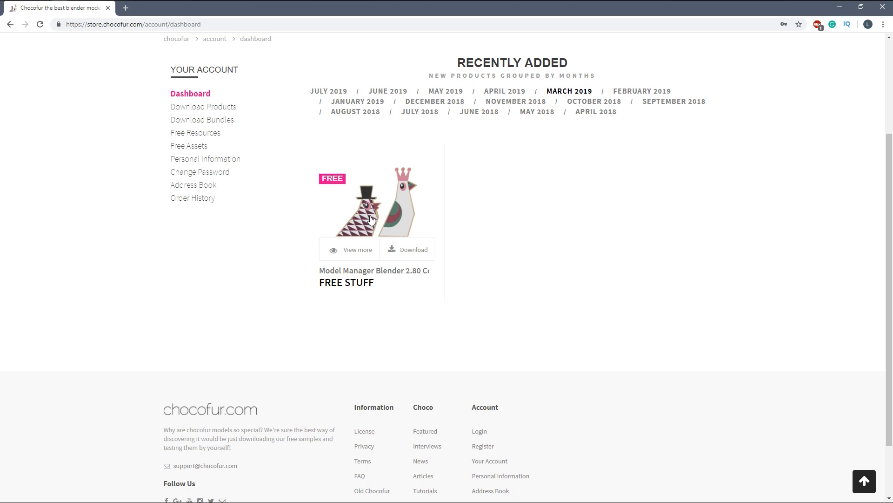
{"action": "scroll", "coordinate": [371, 219], "scroll_direction": "up", "scroll_amount": 3}
{"action": "left_click", "coordinate": [406, 396]}
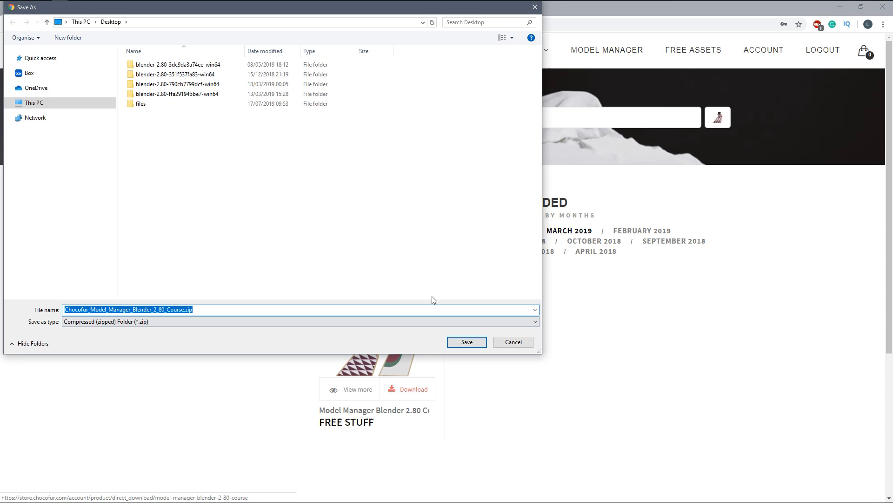
{"action": "left_click", "coordinate": [466, 342]}
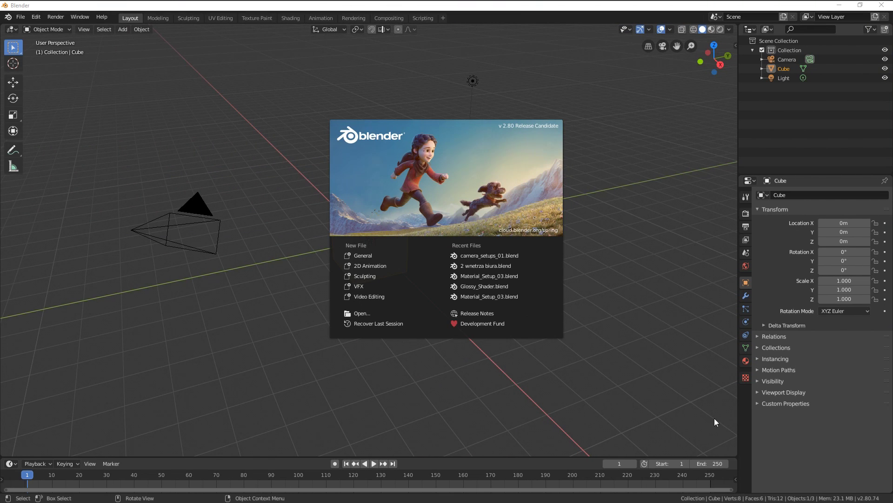
Step: Install the Chocofur Model Manager add-on from the Desktop zip via Preferences > Add-ons
{"action": "left_click", "coordinate": [778, 439]}
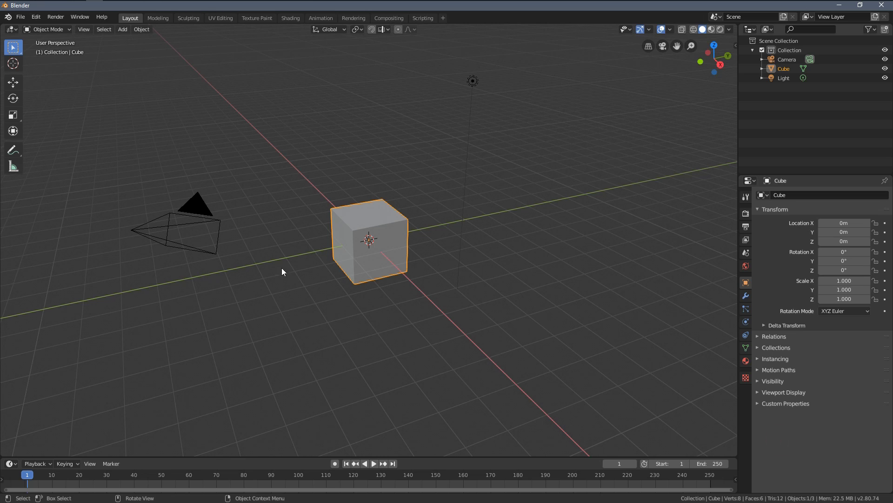
{"action": "left_click", "coordinate": [37, 17]}
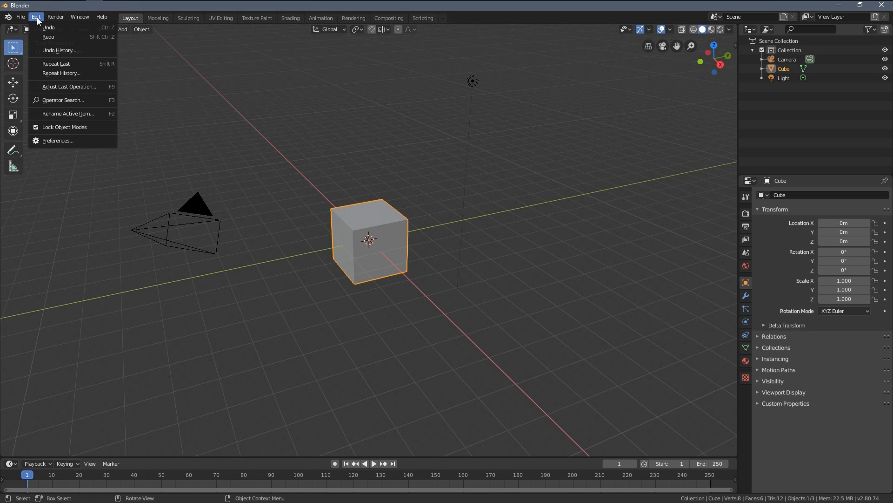
{"action": "left_click", "coordinate": [53, 142]}
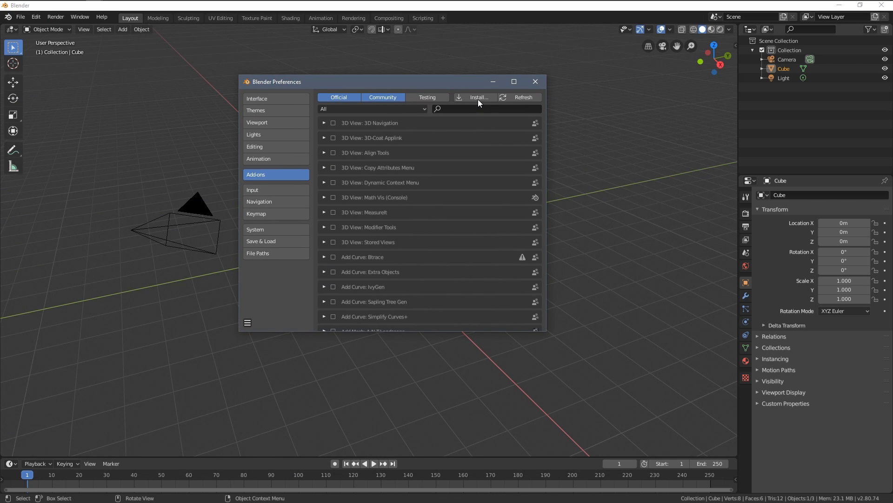
{"action": "left_click", "coordinate": [478, 98]}
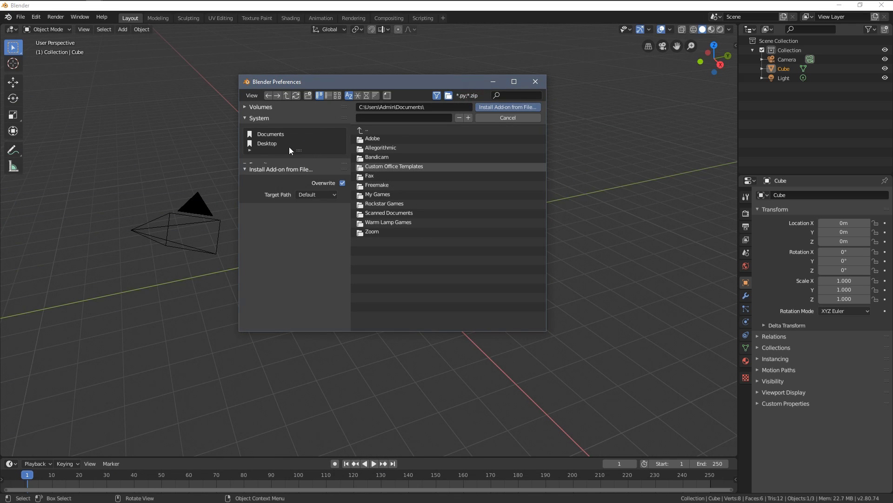
{"action": "left_click", "coordinate": [268, 144]}
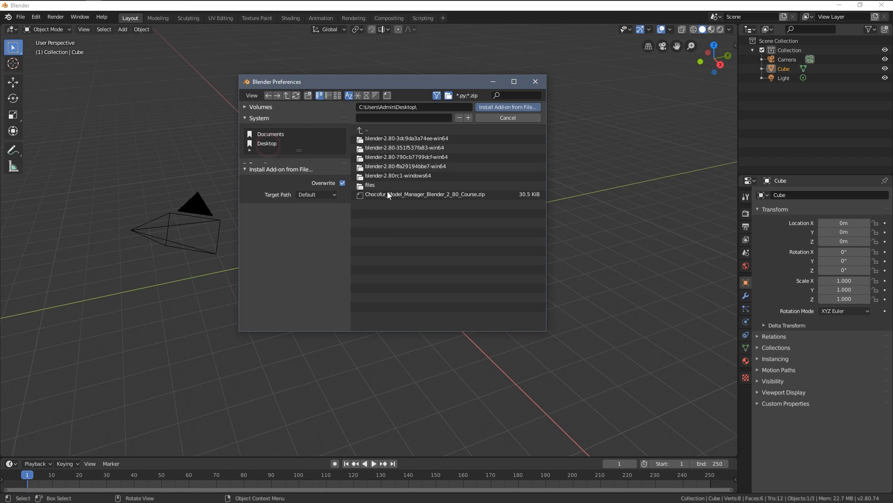
{"action": "left_click", "coordinate": [420, 194]}
{"action": "left_click", "coordinate": [486, 106]}
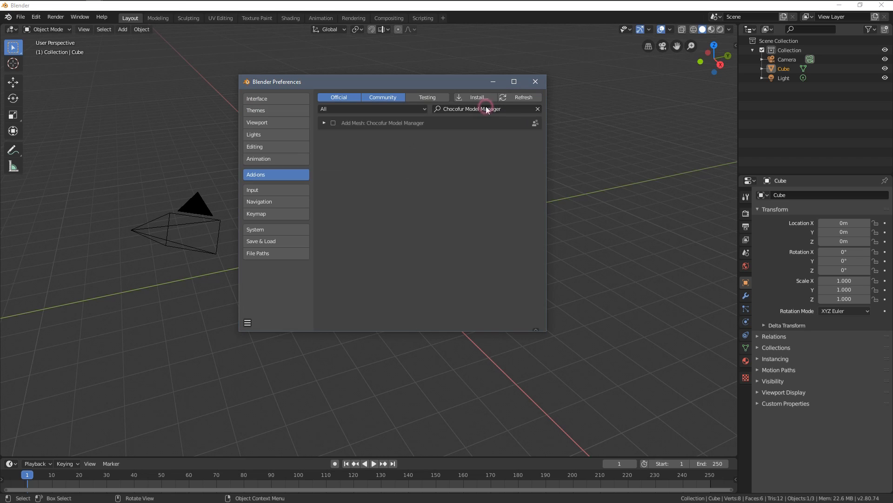
Step: Enable the Chocofur Model Manager add-on, update it to version 1.1.2, and close Preferences
{"action": "left_click_drag", "start_coordinate": [393, 82], "coordinate": [401, 81]}
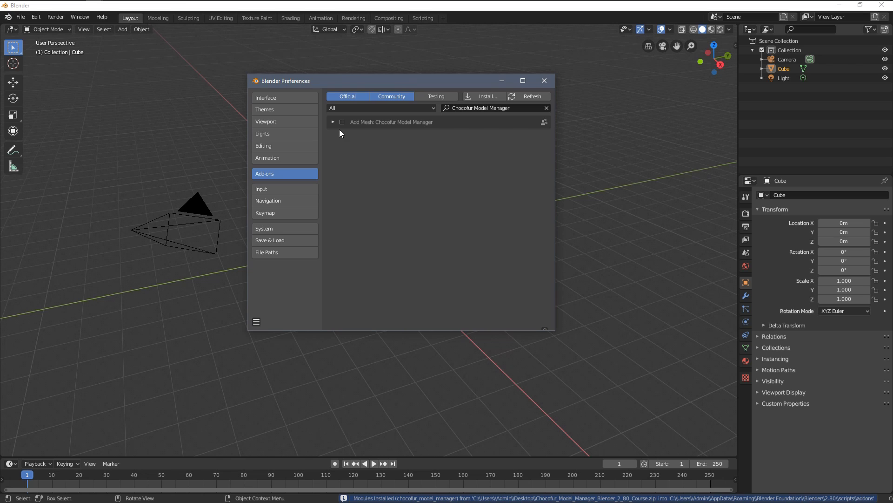
{"action": "left_click", "coordinate": [342, 122]}
{"action": "left_click", "coordinate": [333, 122]}
{"action": "left_click_drag", "start_coordinate": [553, 332], "coordinate": [667, 357]}
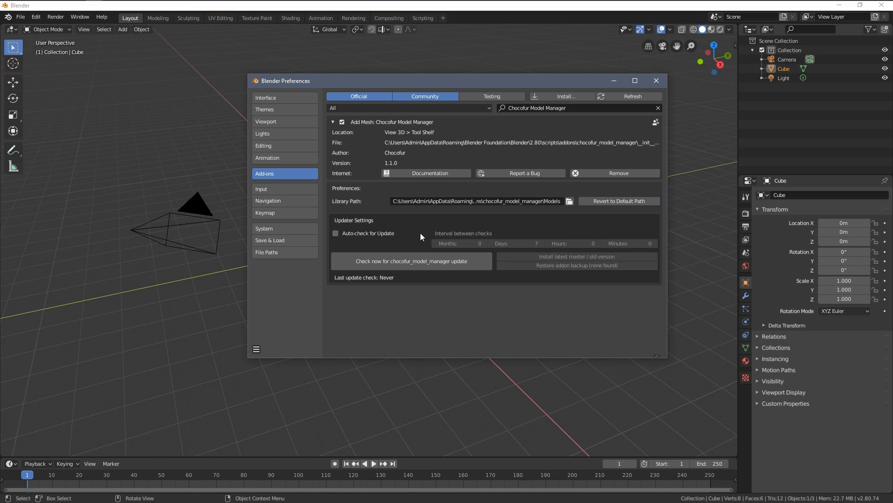
{"action": "left_click", "coordinate": [393, 262]}
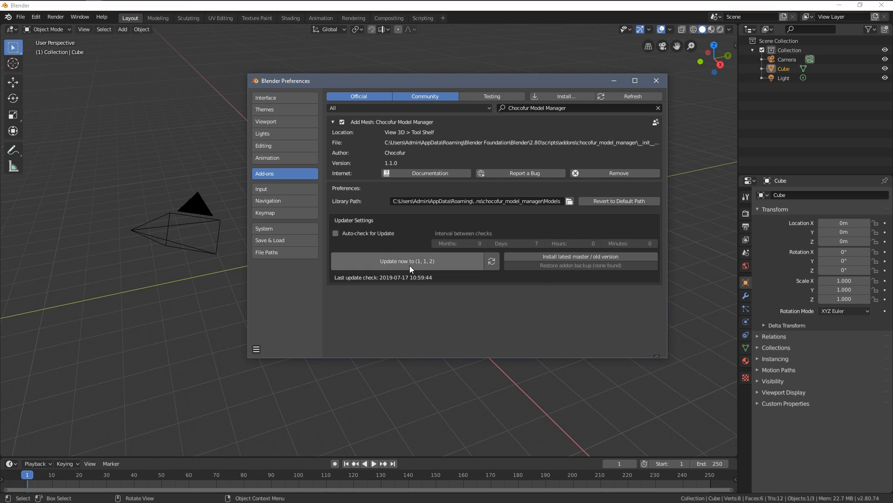
{"action": "left_click", "coordinate": [410, 265]}
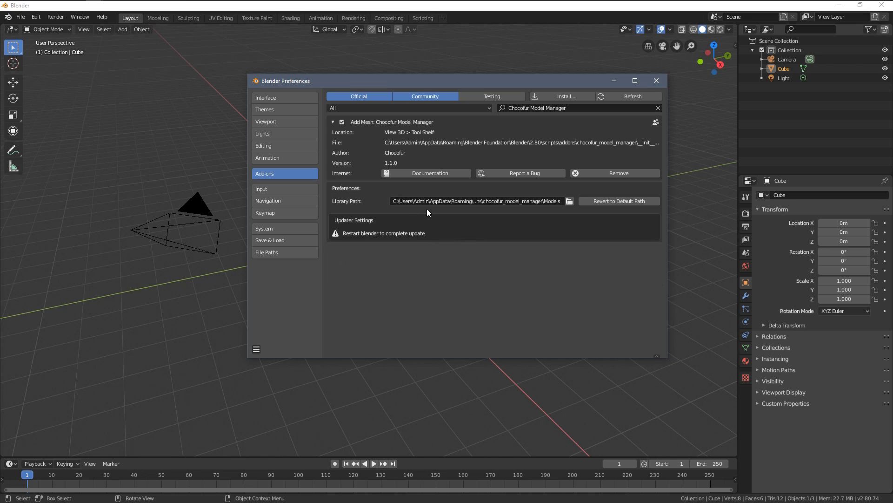
{"action": "left_click_drag", "start_coordinate": [464, 85], "coordinate": [444, 90]}
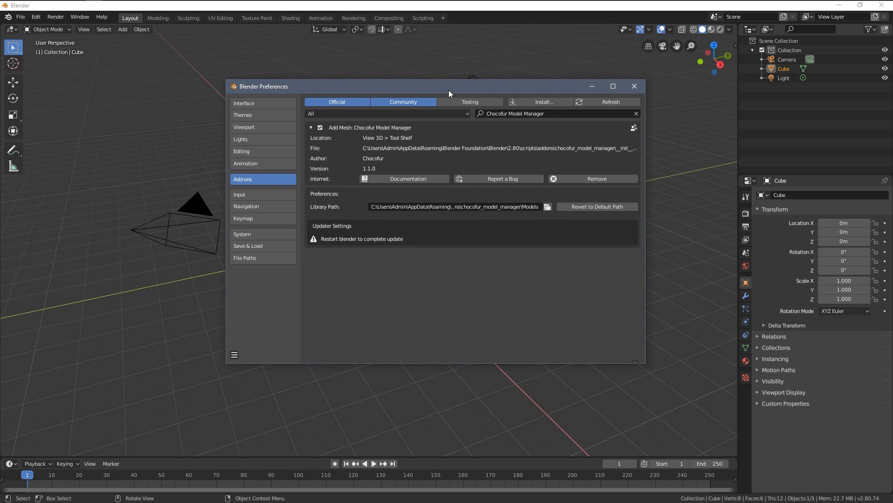
{"action": "left_click", "coordinate": [635, 88]}
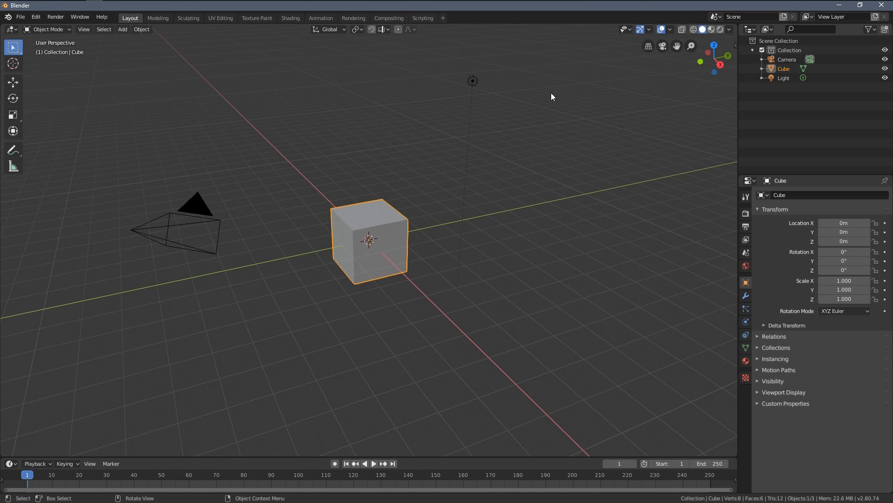
Step: Show the viewport sidebar's Chocofur Model Manager tab with its library path and import options
{"action": "key", "text": "n"}
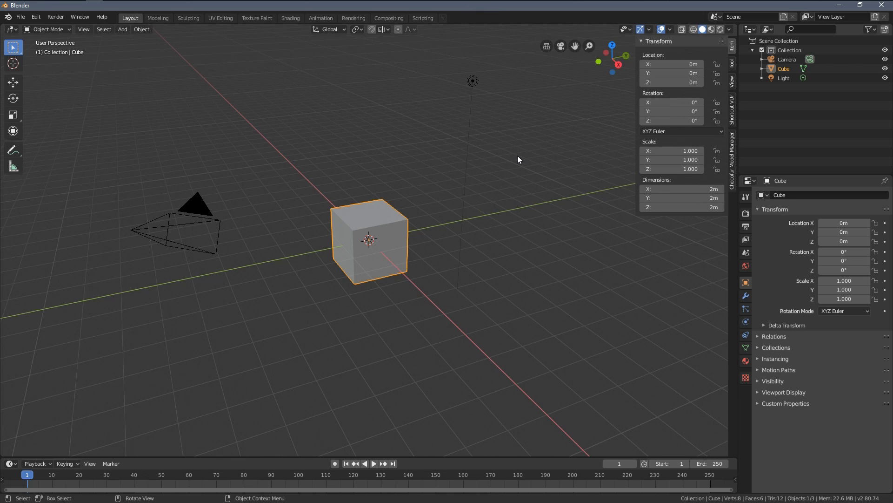
{"action": "key", "text": "n"}
{"action": "key", "text": "n"}
{"action": "left_click", "coordinate": [732, 153]}
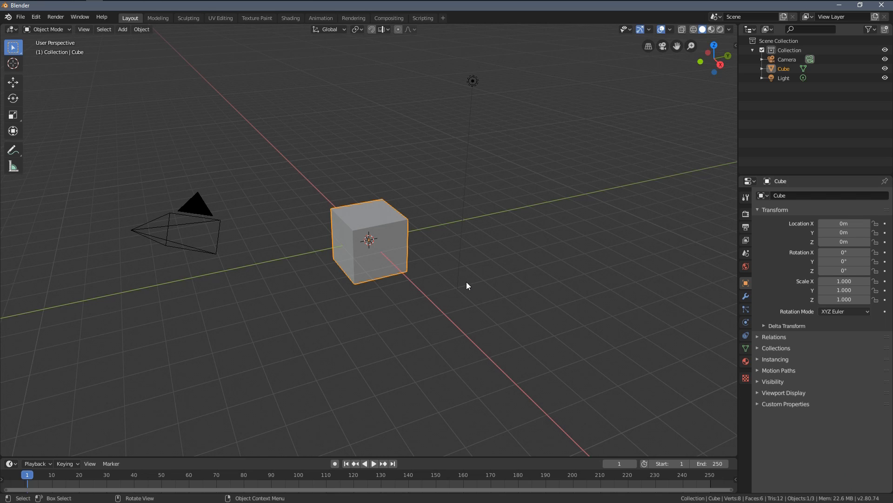
{"action": "key", "text": "n"}
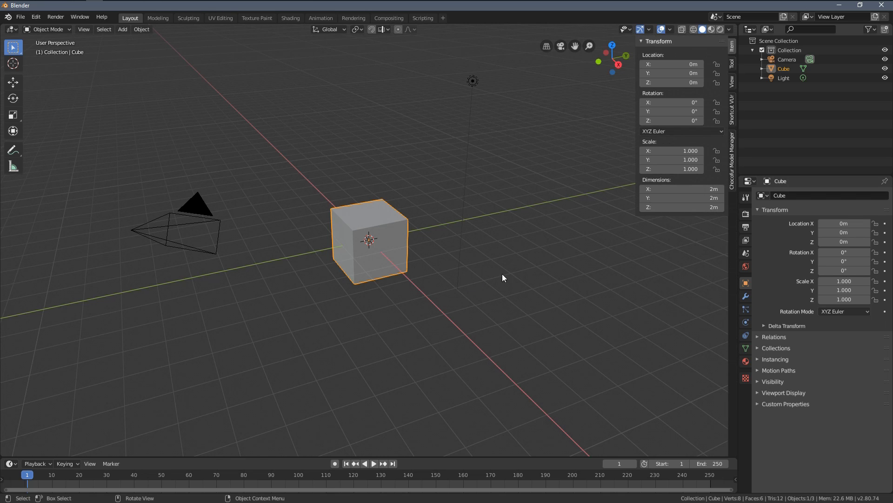
{"action": "left_click", "coordinate": [732, 157]}
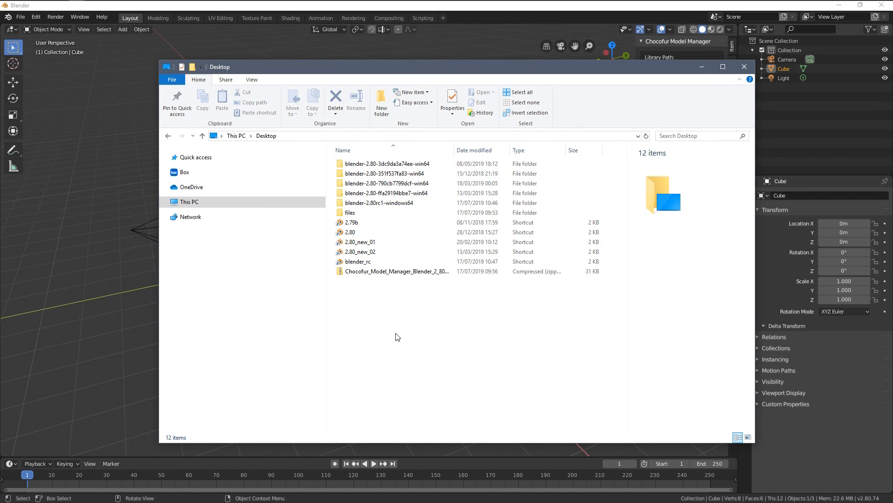
Step: Create a new folder named Library on the Desktop, then return to Blender
{"action": "right_click", "coordinate": [391, 331]}
{"action": "mouse_move", "coordinate": [417, 433]}
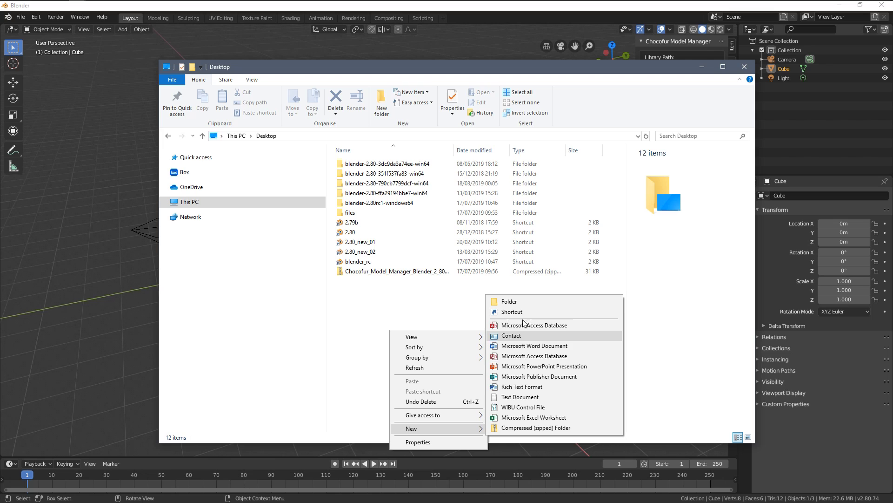
{"action": "left_click", "coordinate": [498, 300]}
{"action": "type", "text": "Library"}
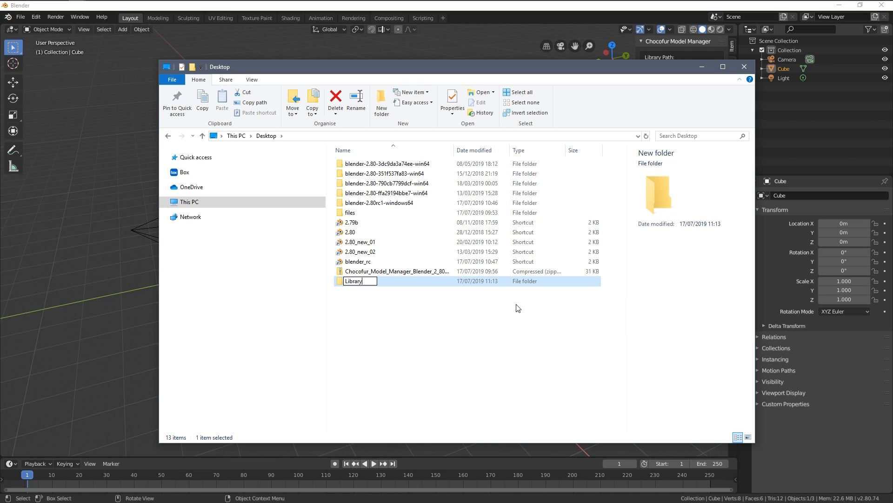
{"action": "key", "text": "Return"}
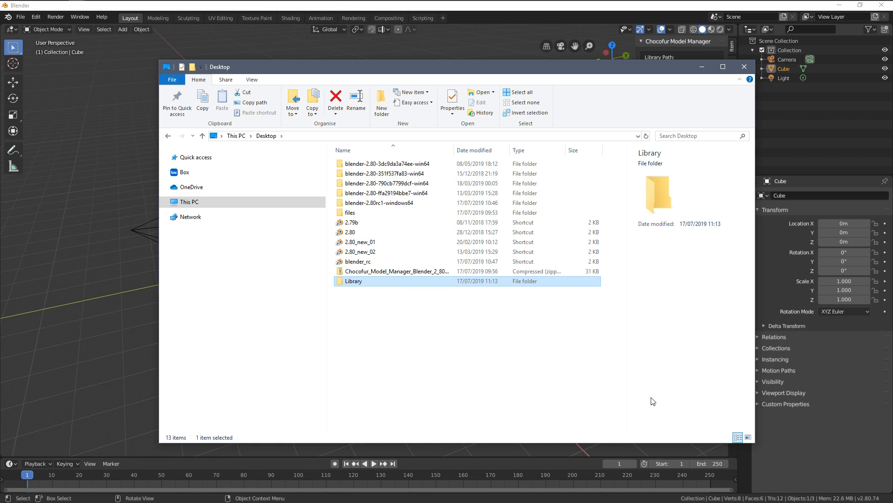
{"action": "left_click", "coordinate": [822, 457]}
{"action": "left_click", "coordinate": [36, 16]}
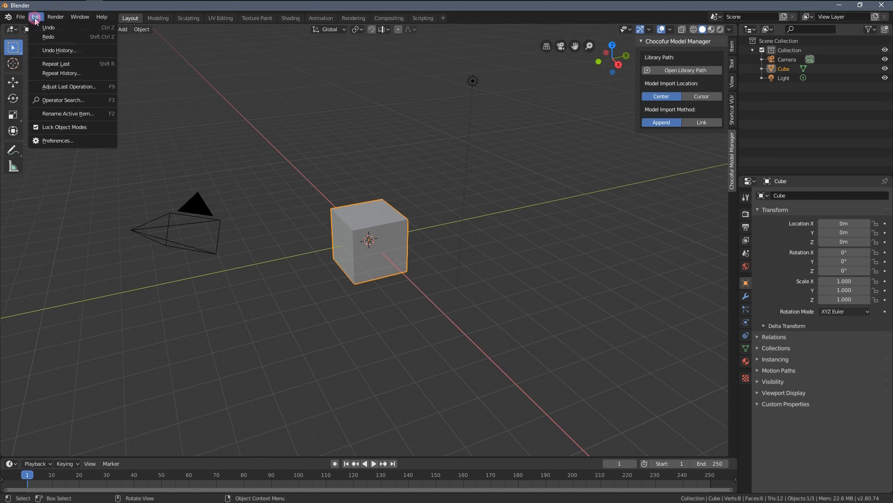
Step: Find the add-on by searching 'choc' and set its Library Path to Desktop\Library
{"action": "left_click", "coordinate": [60, 141]}
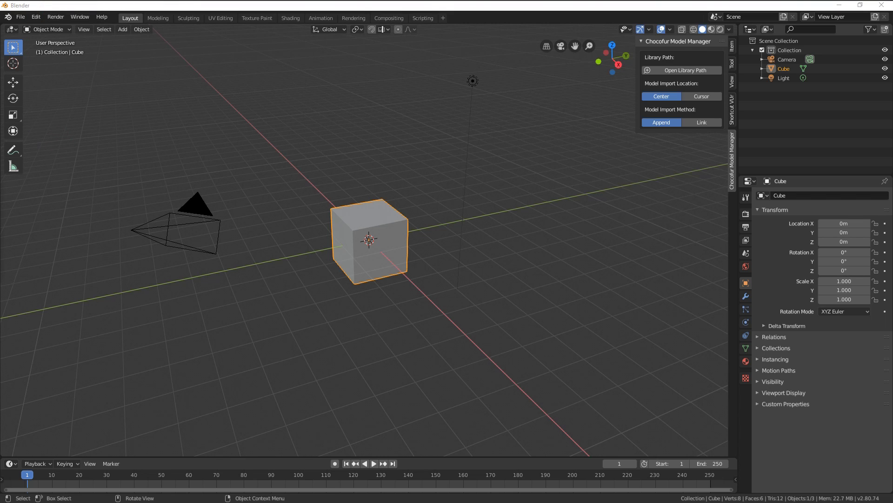
{"action": "left_click_drag", "start_coordinate": [140, 214], "coordinate": [326, 115]}
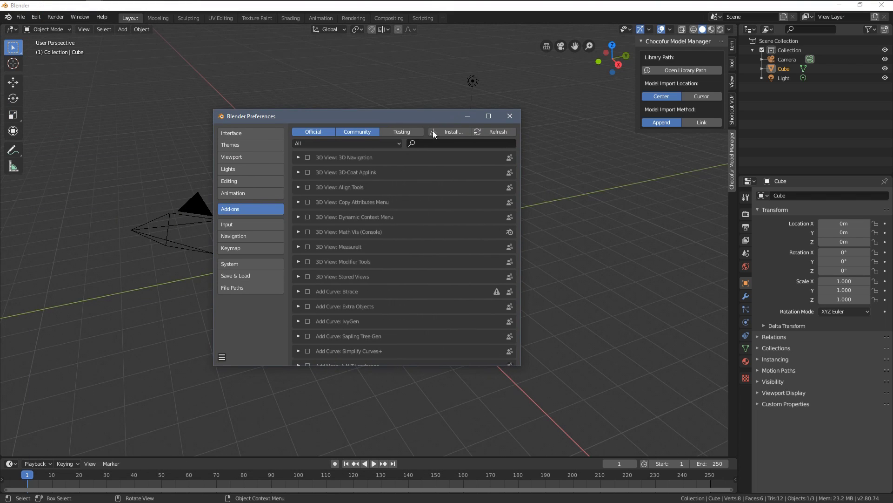
{"action": "left_click_drag", "start_coordinate": [524, 144], "coordinate": [573, 144]}
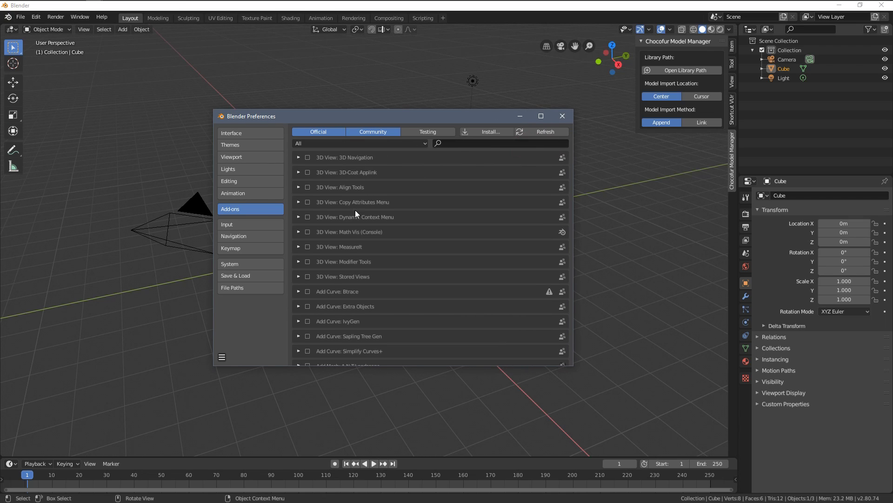
{"action": "left_click", "coordinate": [459, 143]}
{"action": "type", "text": "choco"}
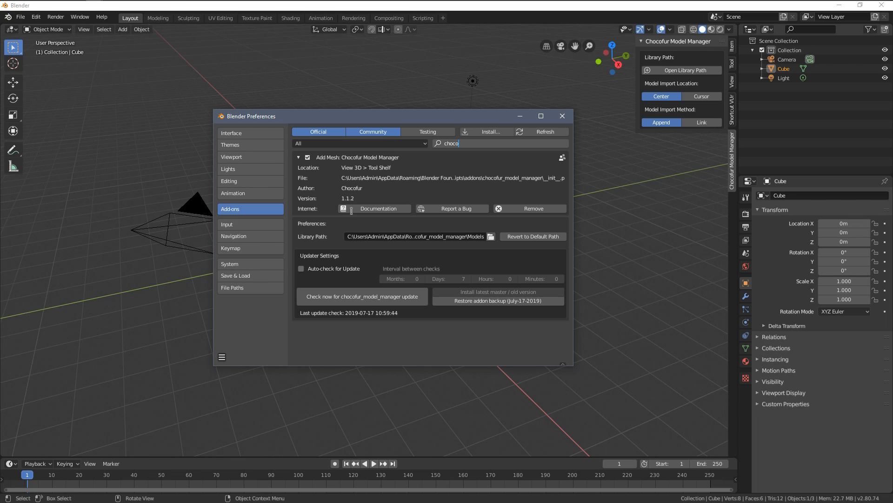
{"action": "left_click", "coordinate": [491, 236]}
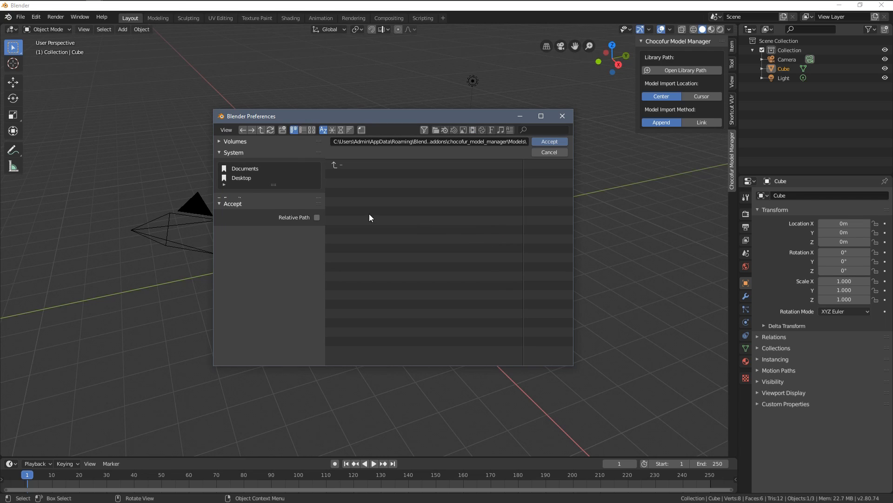
{"action": "left_click", "coordinate": [243, 178]}
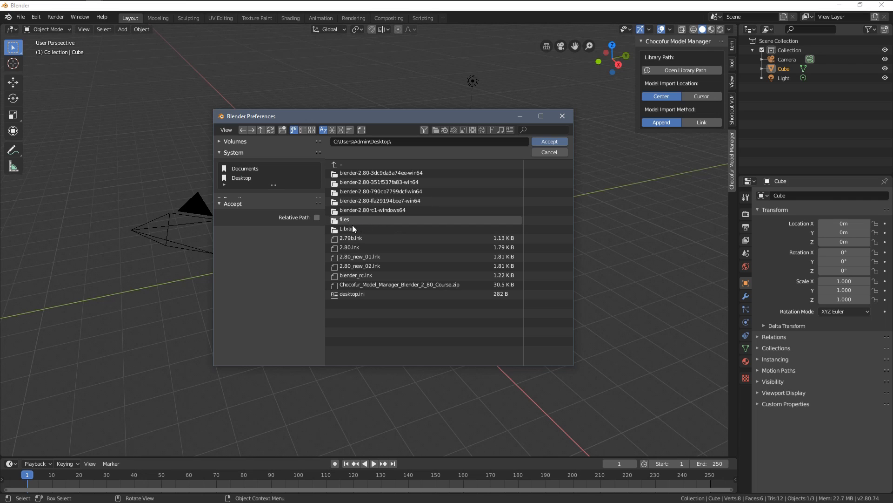
{"action": "left_click", "coordinate": [350, 229]}
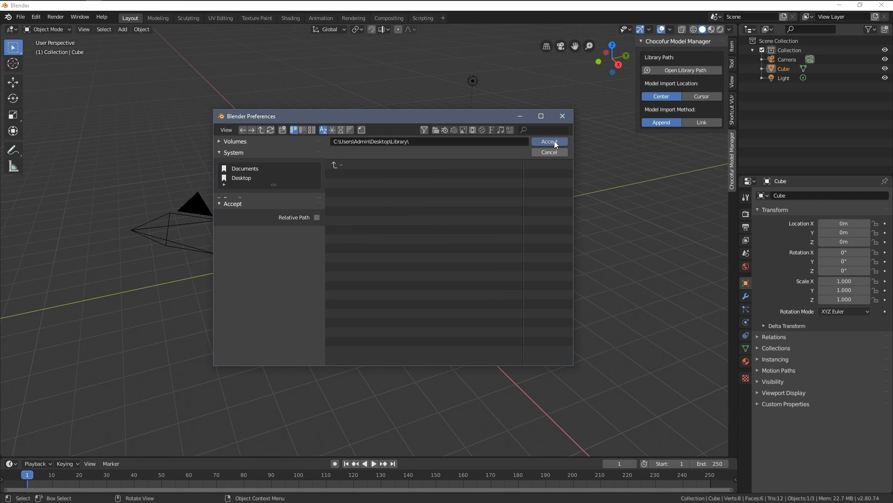
{"action": "left_click", "coordinate": [547, 142]}
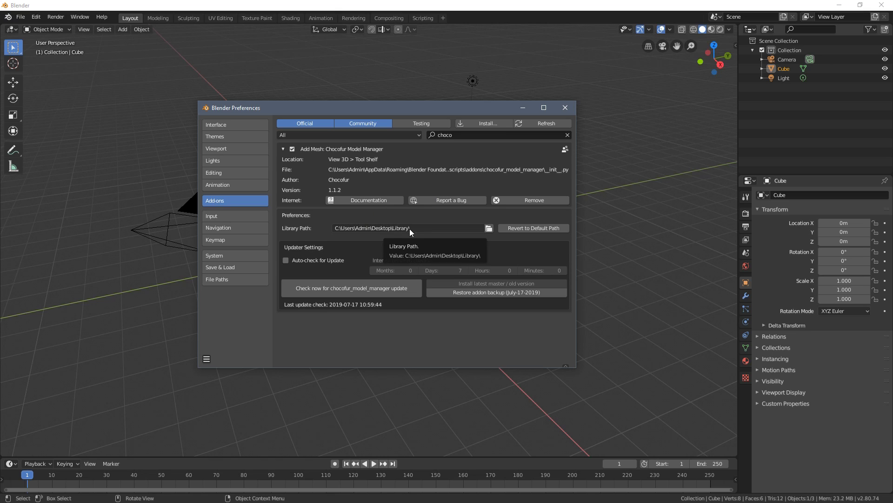
Step: Save the current preferences state so the Library path persists
{"action": "left_click", "coordinate": [567, 365]}
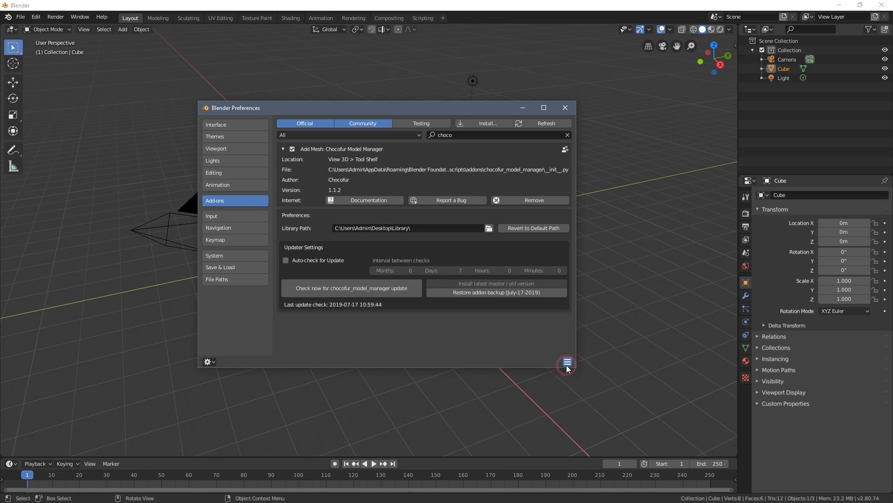
{"action": "left_click", "coordinate": [567, 362]}
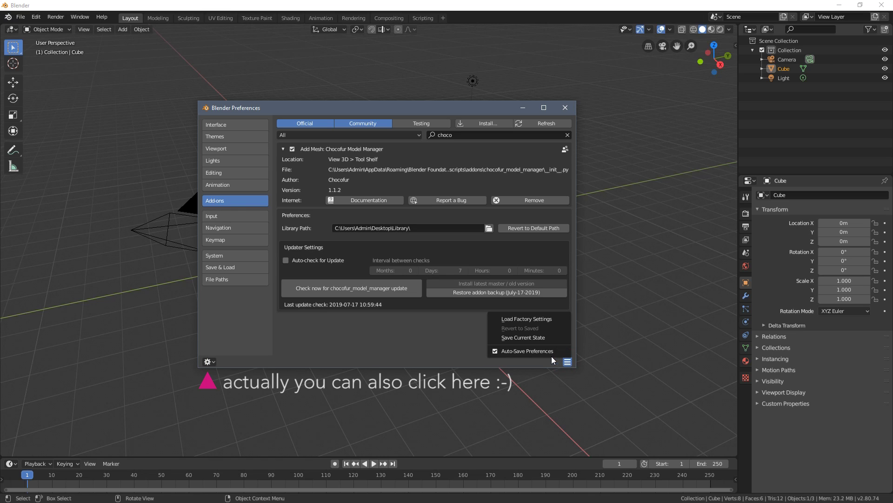
{"action": "left_click", "coordinate": [515, 339]}
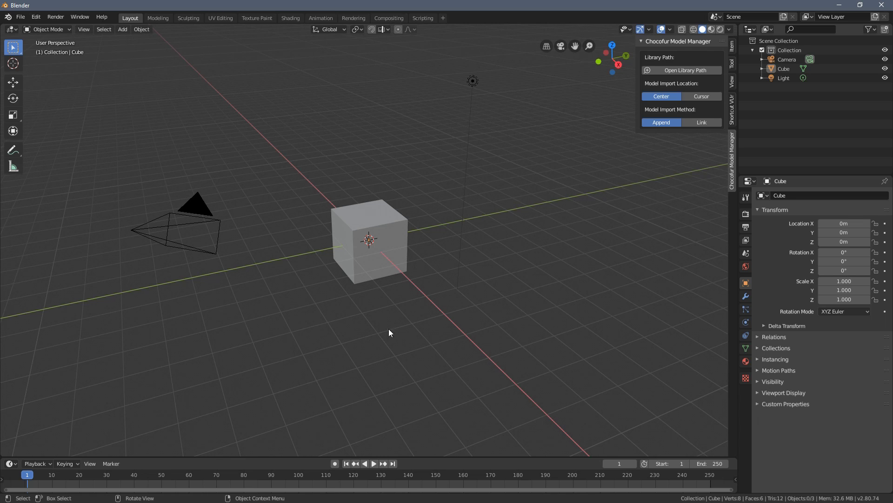
Step: Open the library folder on disk and browse the Chocofur Store FREE ASSETS page
{"action": "left_click", "coordinate": [683, 70]}
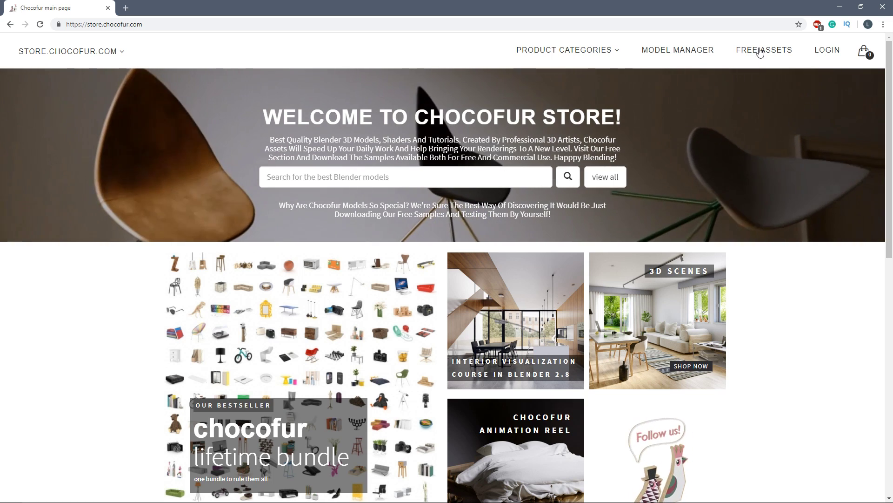
{"action": "left_click", "coordinate": [760, 51]}
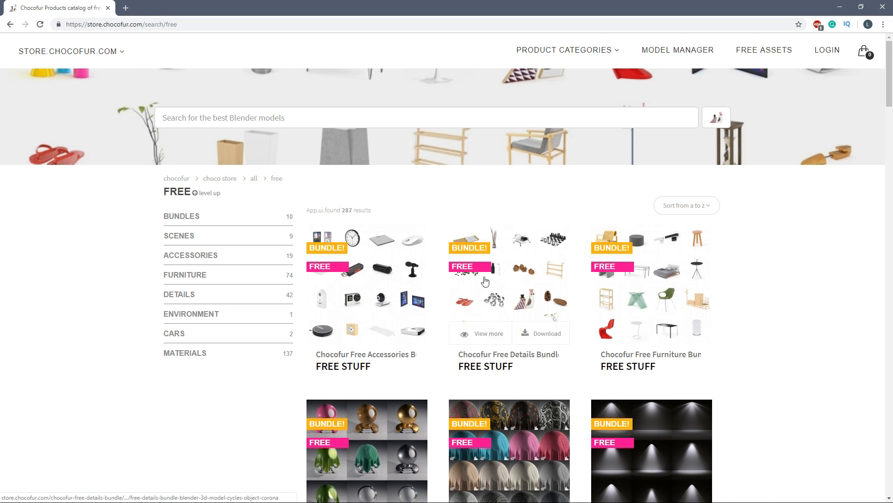
{"action": "scroll", "coordinate": [485, 281], "scroll_direction": "down", "scroll_amount": 1}
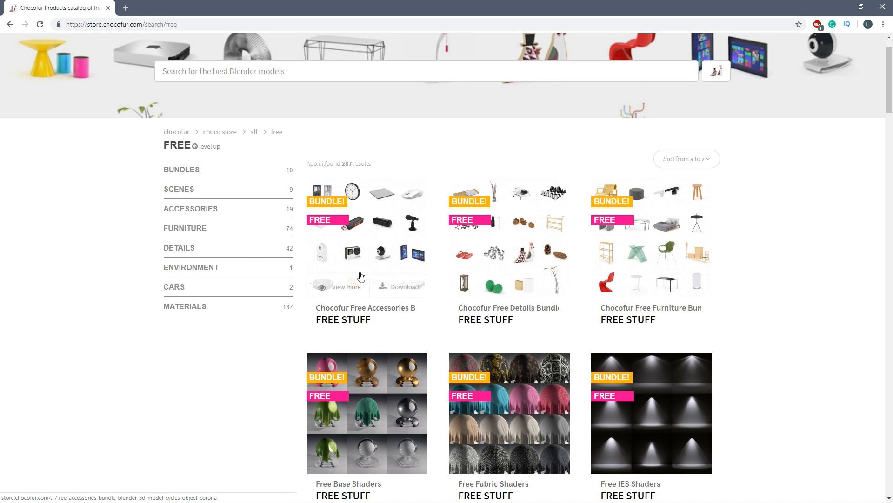
{"action": "scroll", "coordinate": [669, 290], "scroll_direction": "up", "scroll_amount": 1}
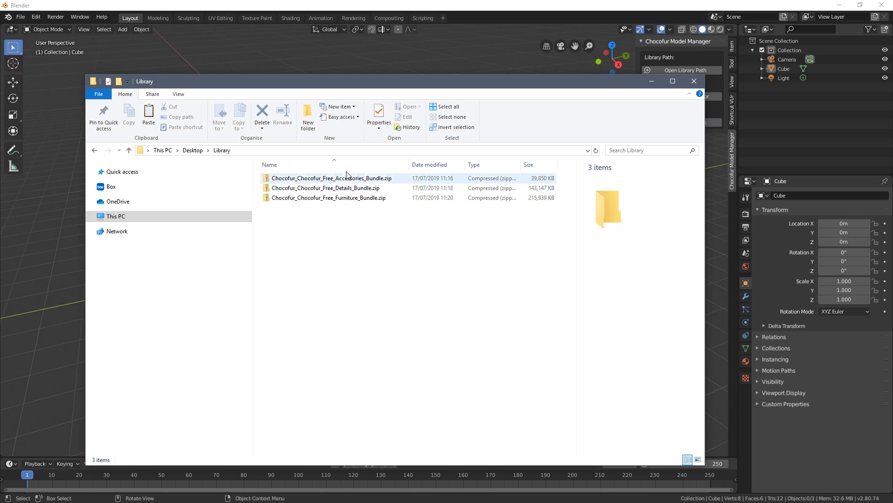
Step: Extract the Accessories bundle zip with 7-Zip Extract Here into the Library folder
{"action": "left_click", "coordinate": [303, 177]}
{"action": "right_click", "coordinate": [341, 177]}
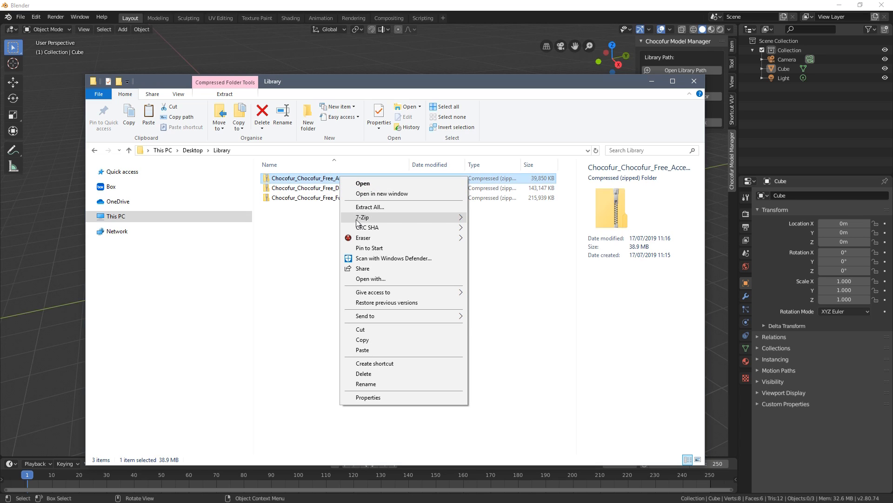
{"action": "mouse_move", "coordinate": [360, 217]}
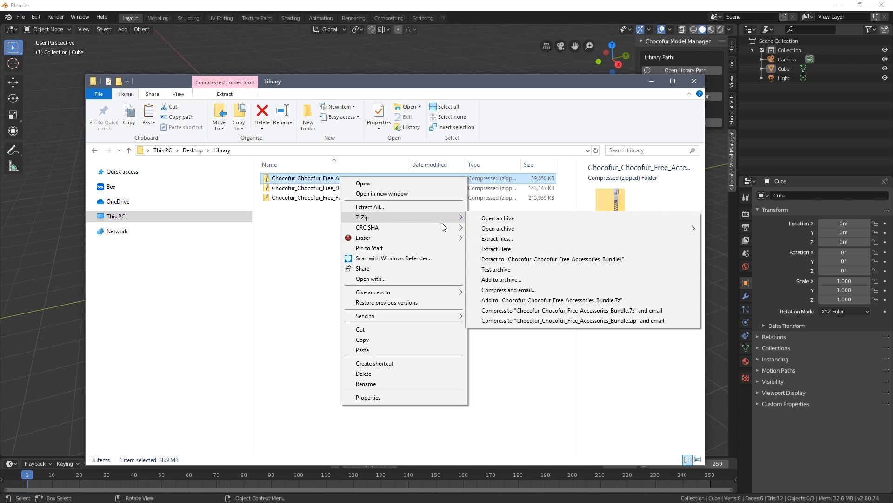
{"action": "left_click", "coordinate": [496, 249]}
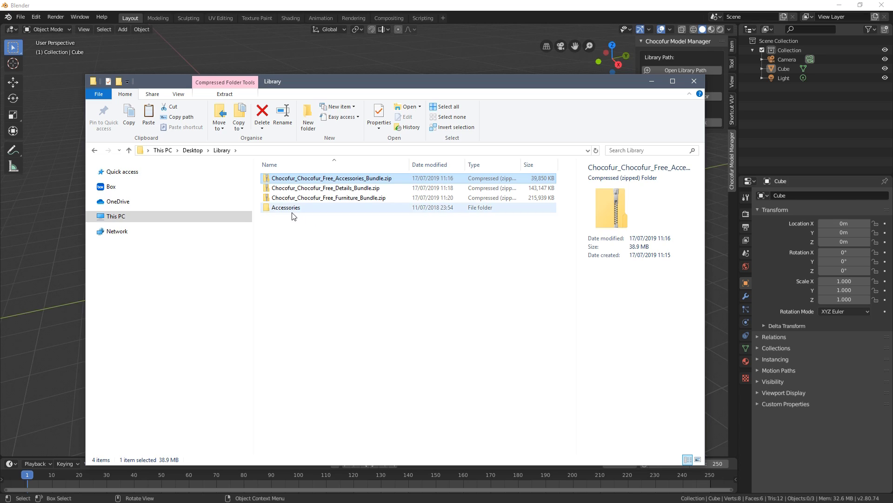
{"action": "left_click", "coordinate": [289, 209]}
{"action": "left_click", "coordinate": [324, 243]}
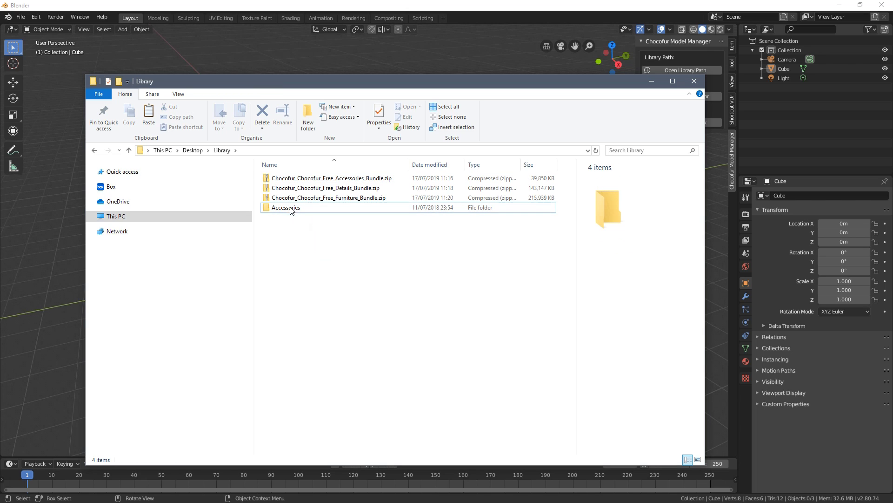
Step: Refresh the sidebar and expand the Accessories category showing Appliances and Chocofur_Free_Accessories_01
{"action": "left_click", "coordinate": [794, 450]}
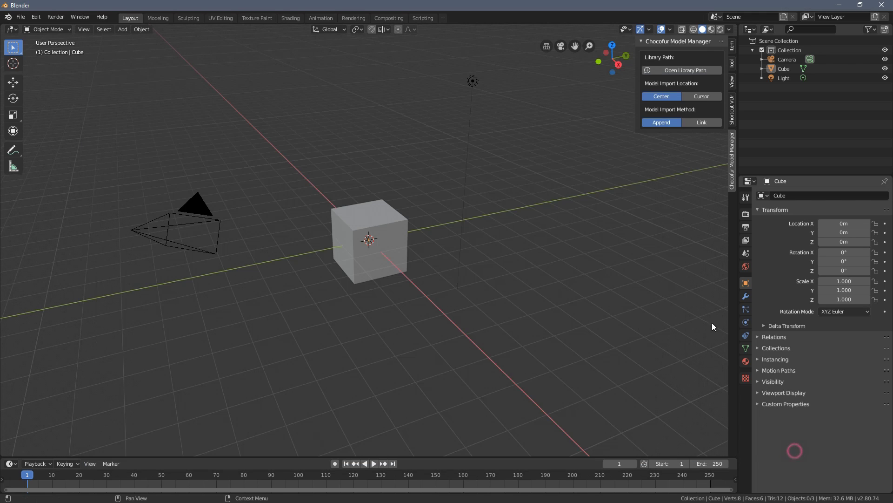
{"action": "key", "text": "n"}
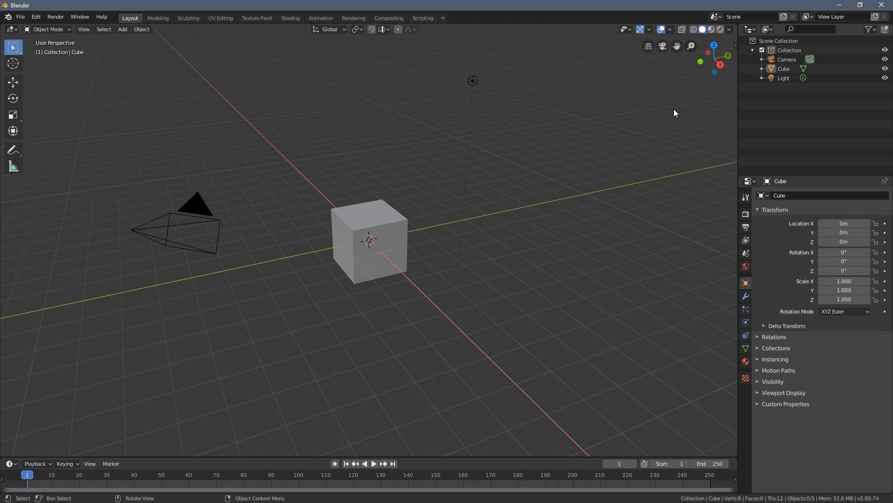
{"action": "key", "text": "n"}
{"action": "left_click", "coordinate": [656, 42]}
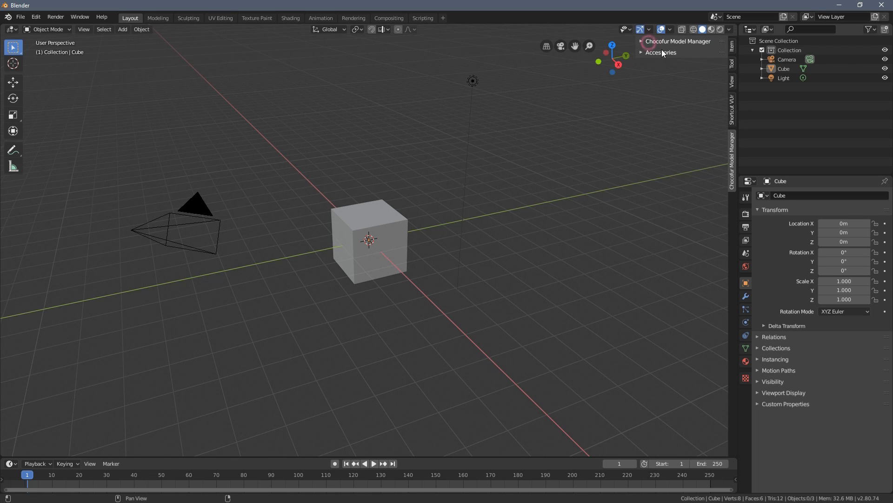
{"action": "left_click", "coordinate": [649, 52]}
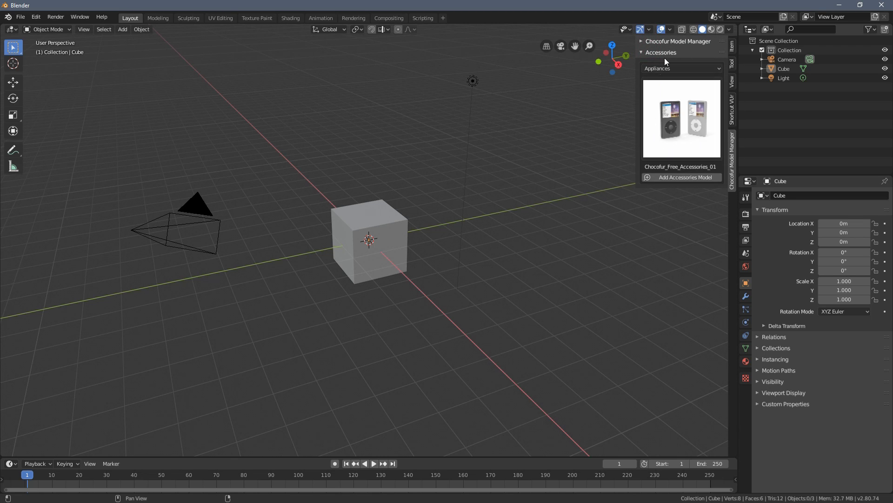
{"action": "left_click", "coordinate": [646, 53]}
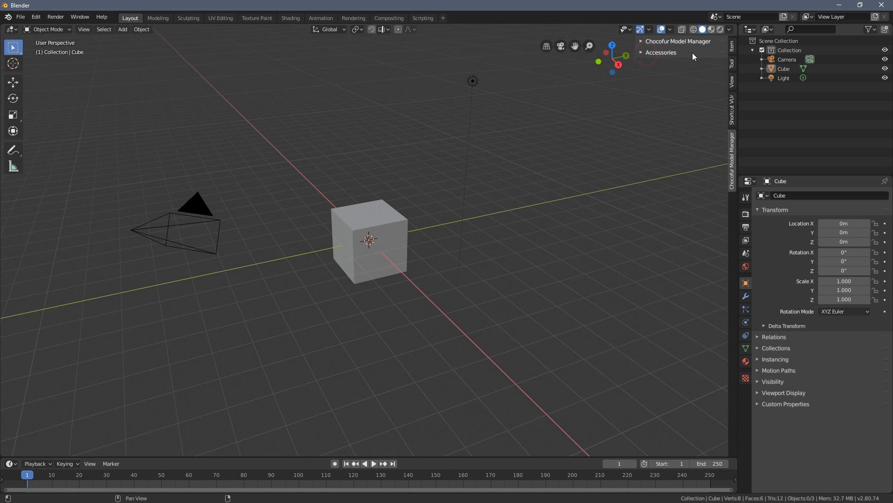
{"action": "left_click", "coordinate": [650, 53]}
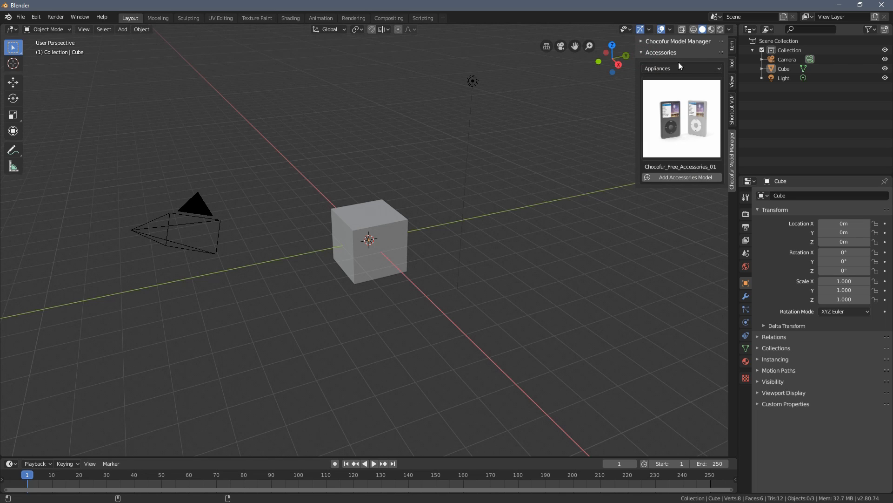
{"action": "key", "text": "alt+Tab"}
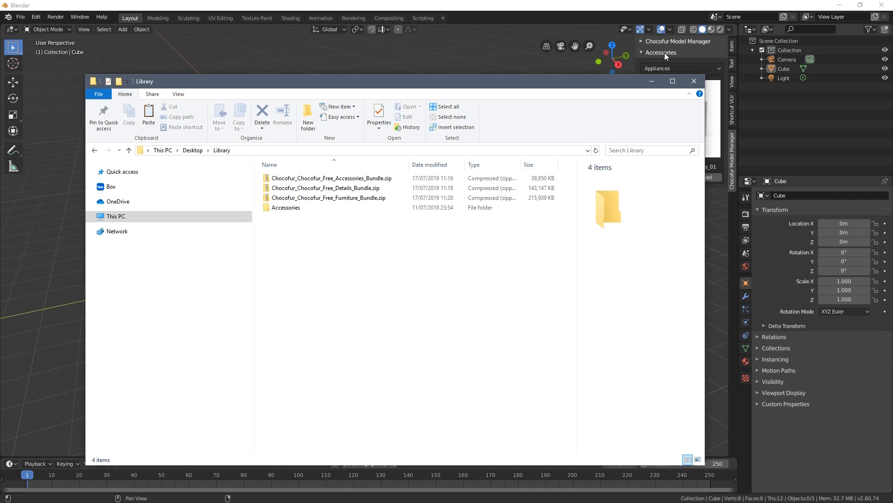
{"action": "left_click", "coordinate": [281, 209]}
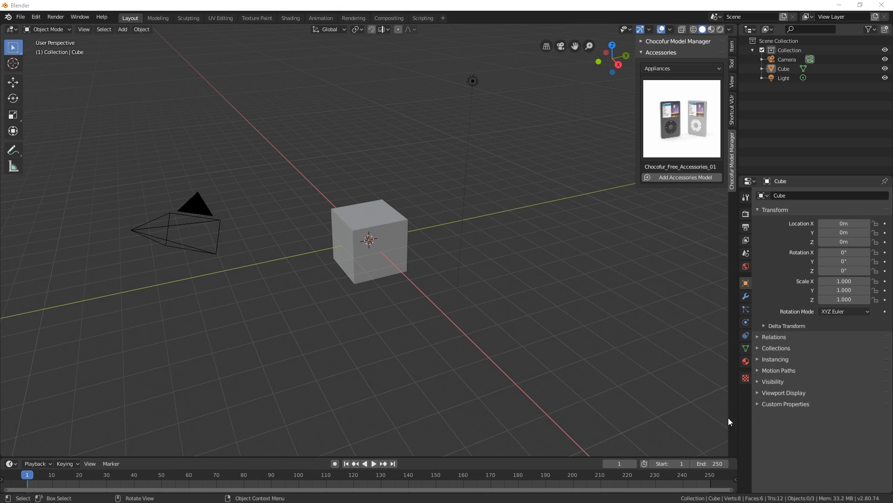
{"action": "left_click", "coordinate": [767, 435]}
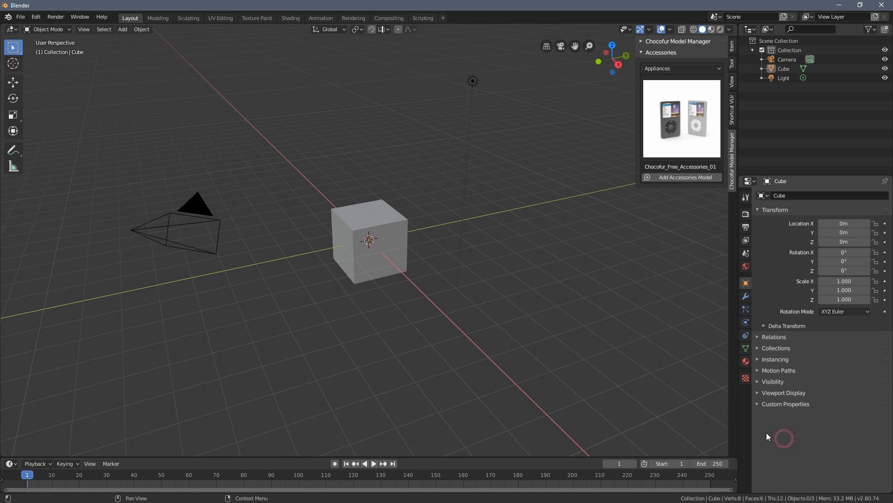
Step: Collapse the Accessories category, review the six Accessories category folders in Explorer, then return to Blender
{"action": "left_click", "coordinate": [649, 55]}
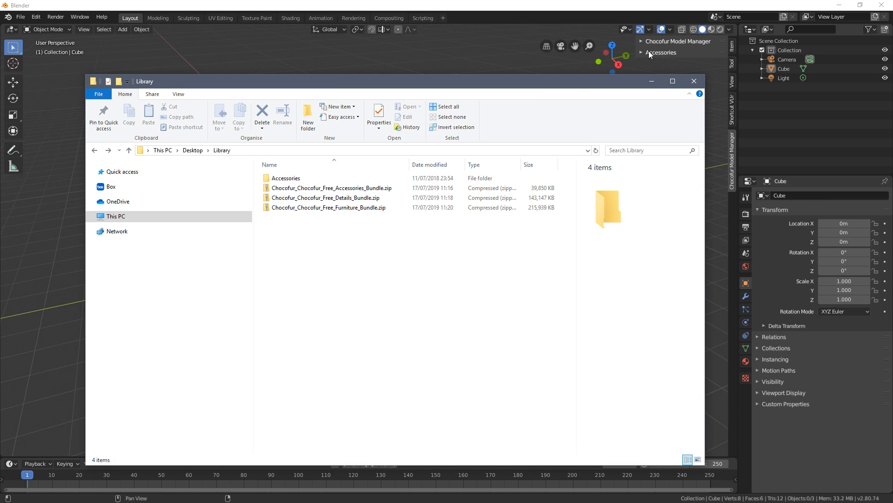
{"action": "double_click", "coordinate": [280, 179]}
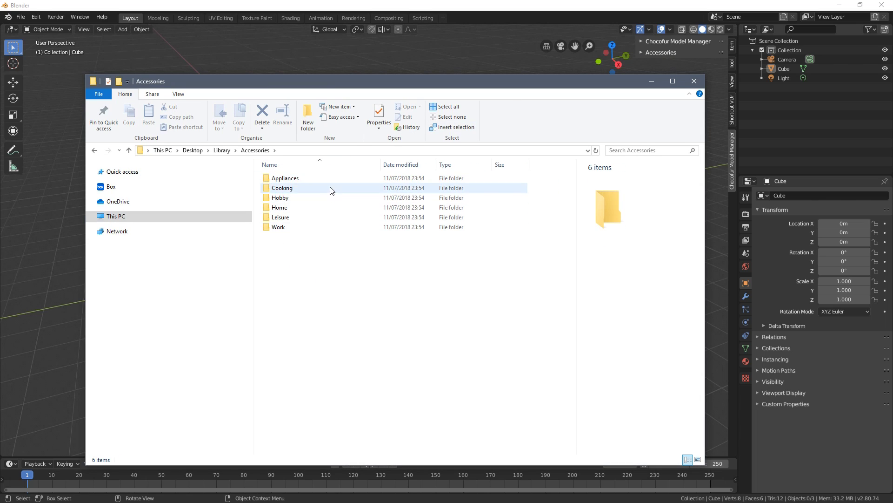
{"action": "left_click", "coordinate": [294, 246]}
{"action": "left_click_drag", "start_coordinate": [298, 239], "coordinate": [295, 179]}
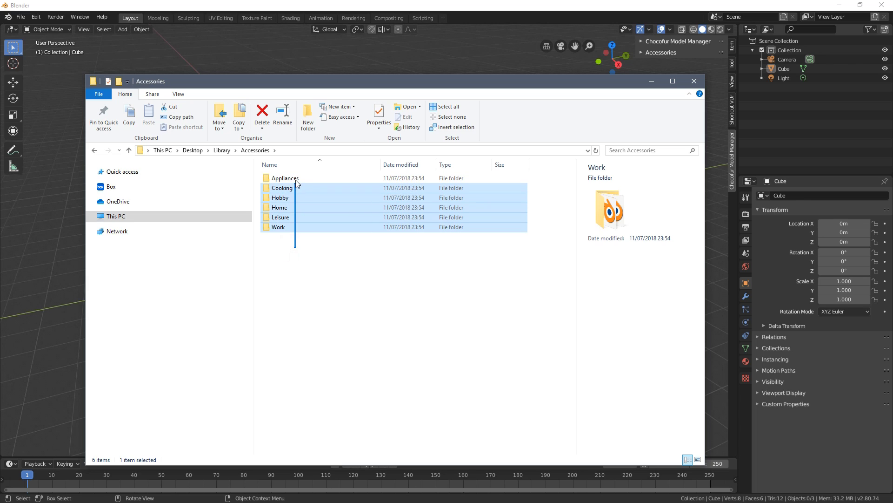
{"action": "left_click", "coordinate": [331, 274]}
{"action": "left_click", "coordinate": [793, 470]}
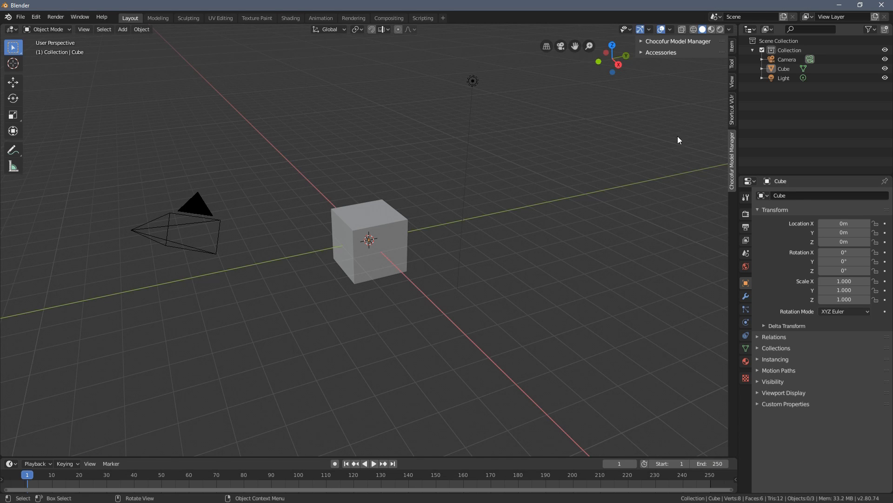
Step: Set the Accessories library to the Work category and pick the computer mouse, Chocofur_Free_Accessories_05
{"action": "left_click", "coordinate": [661, 52]}
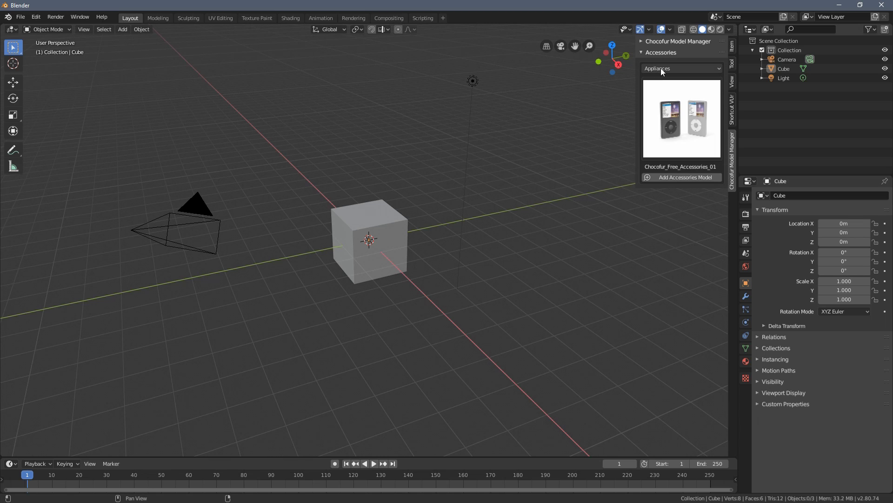
{"action": "left_click", "coordinate": [661, 69]}
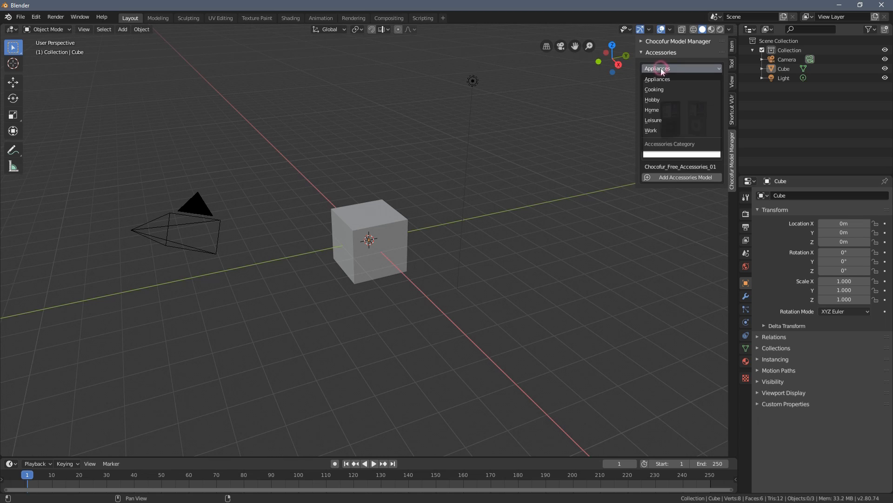
{"action": "left_click", "coordinate": [660, 130]}
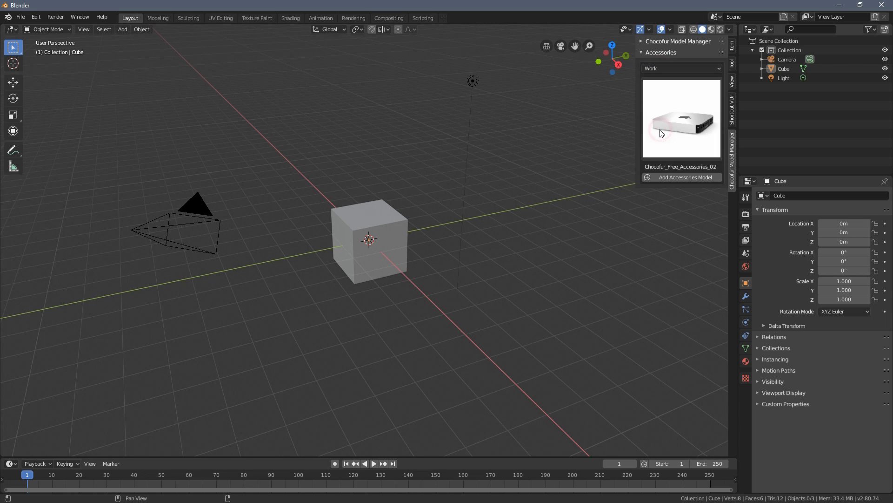
{"action": "left_click", "coordinate": [680, 113]}
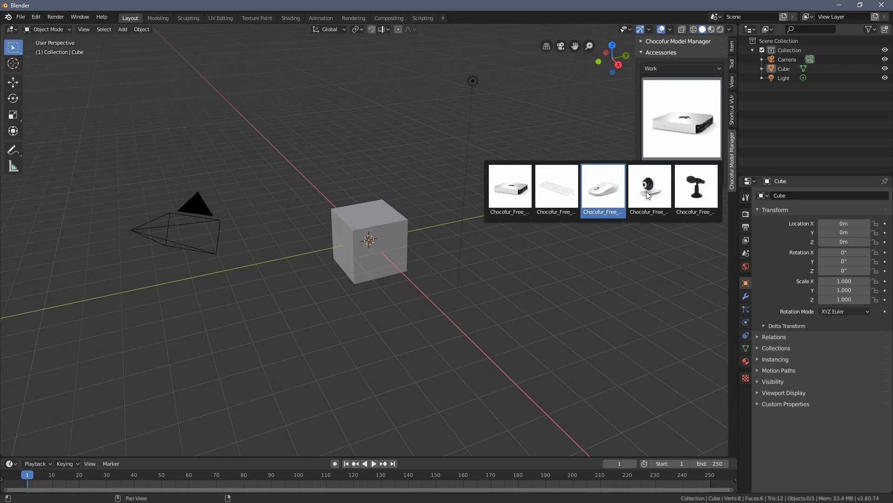
{"action": "left_click", "coordinate": [611, 195]}
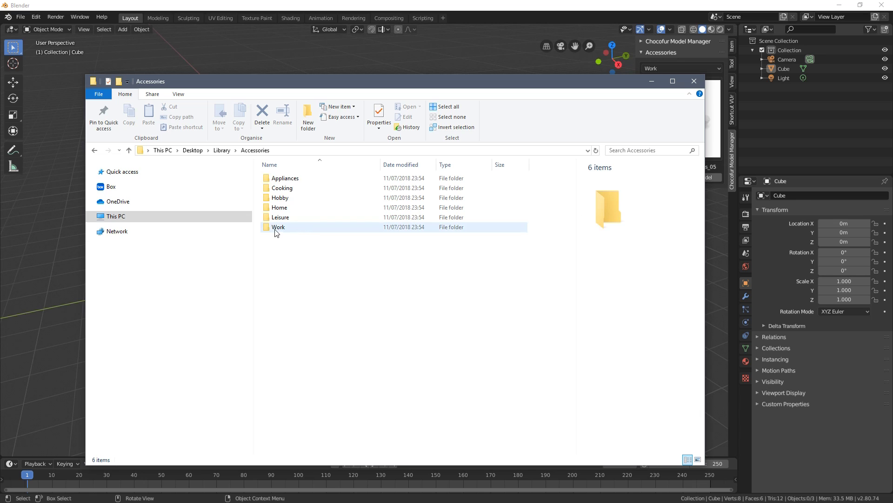
Step: Open the Work folder and look over its five .blend files and five render images
{"action": "double_click", "coordinate": [278, 227]}
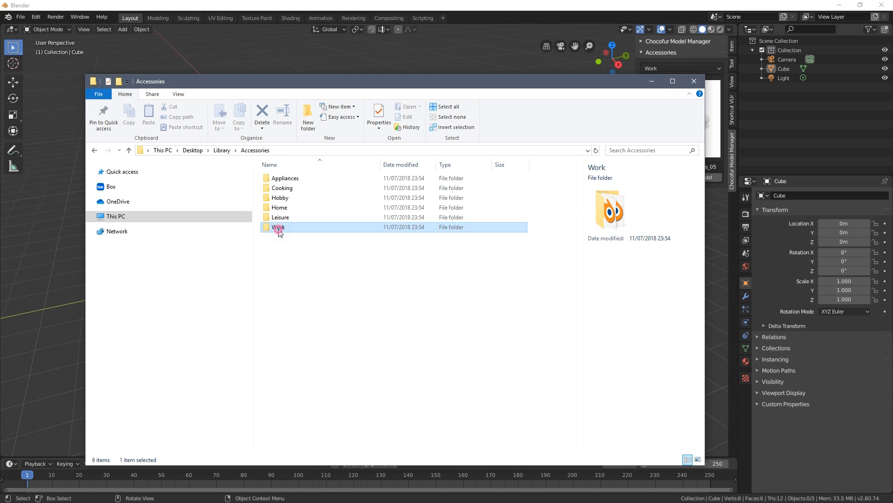
{"action": "left_click_drag", "start_coordinate": [326, 286], "coordinate": [302, 205]}
{"action": "left_click", "coordinate": [355, 277]}
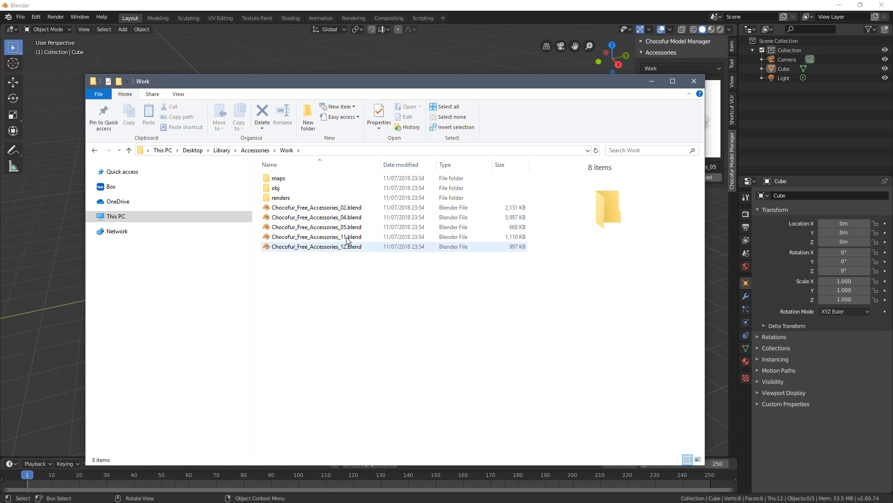
{"action": "double_click", "coordinate": [284, 198]}
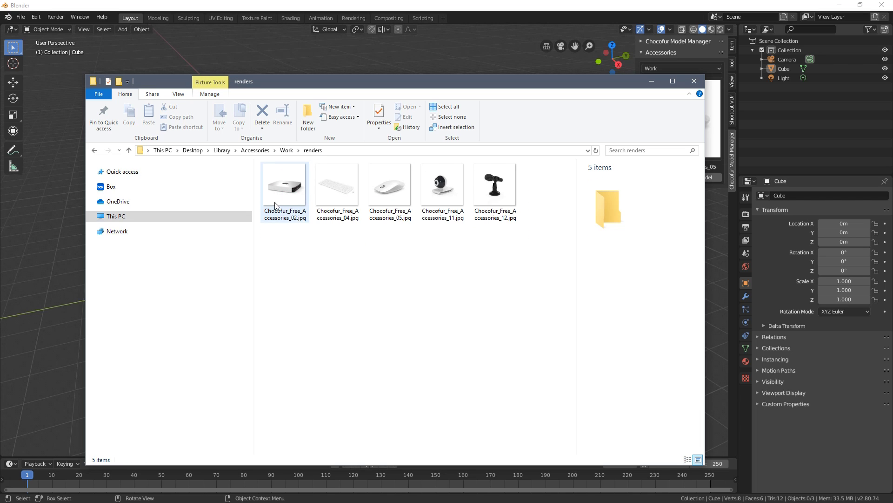
{"action": "left_click_drag", "start_coordinate": [276, 236], "coordinate": [519, 161]}
{"action": "left_click", "coordinate": [405, 257]}
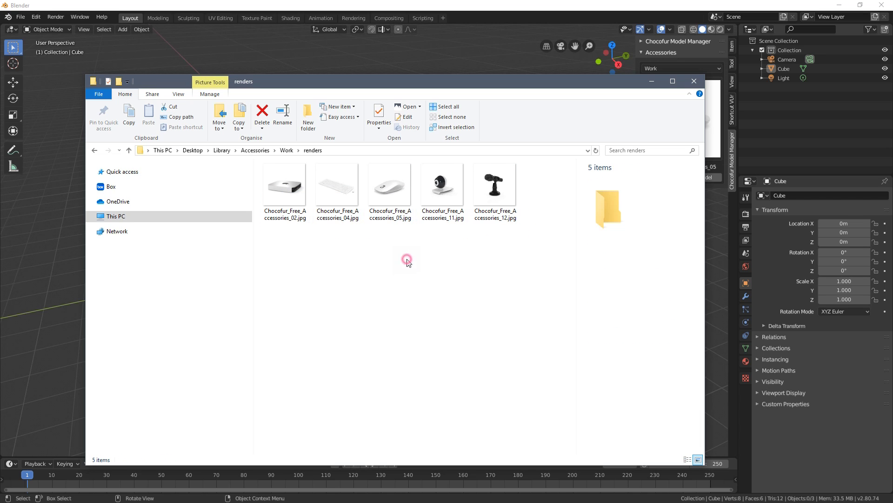
{"action": "key", "text": "alt+Left"}
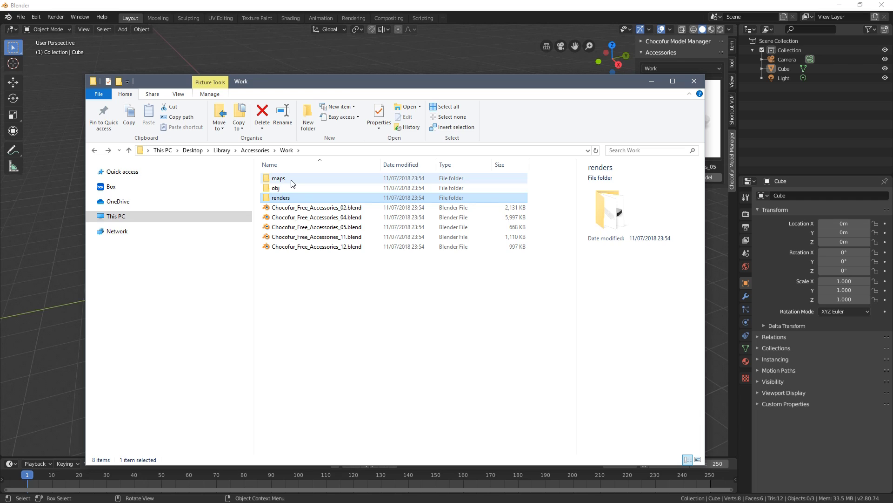
Step: Inspect the three texture maps in maps and the obj folder contents, returning to Work
{"action": "double_click", "coordinate": [293, 181]}
{"action": "left_click_drag", "start_coordinate": [282, 249], "coordinate": [396, 205]}
{"action": "left_click", "coordinate": [391, 265]}
{"action": "key", "text": "alt+Left"}
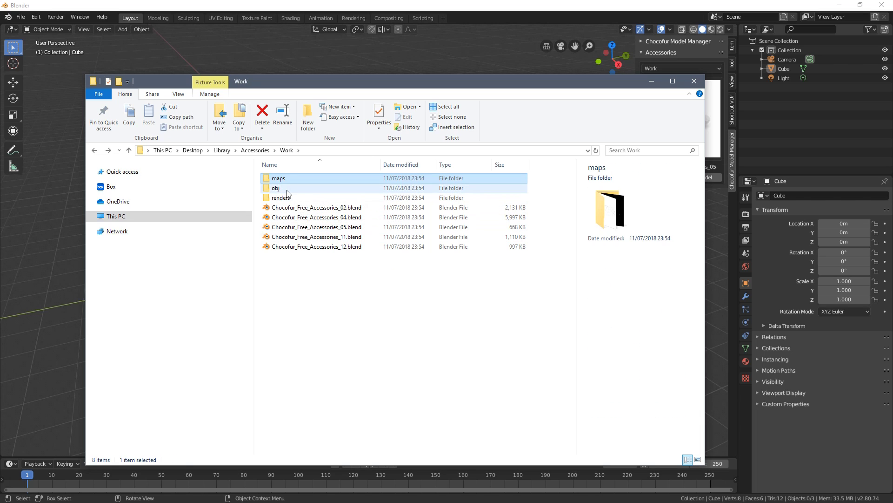
{"action": "double_click", "coordinate": [287, 189]}
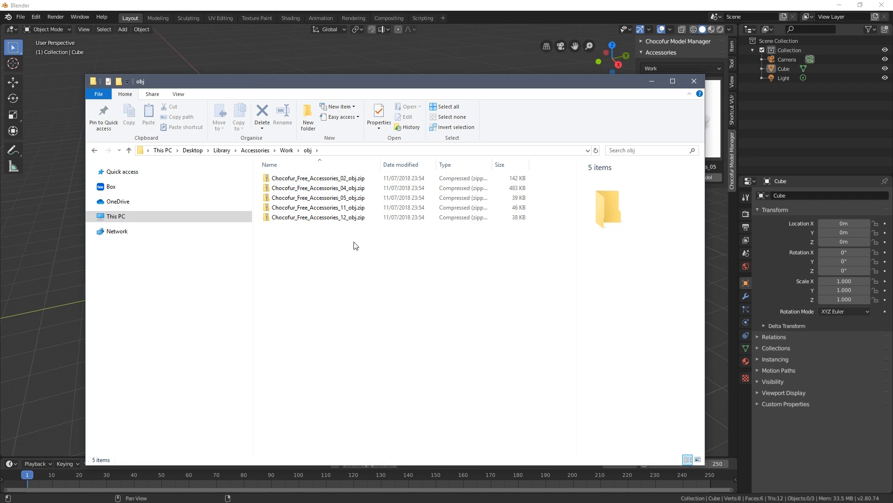
{"action": "key", "text": "alt+Left"}
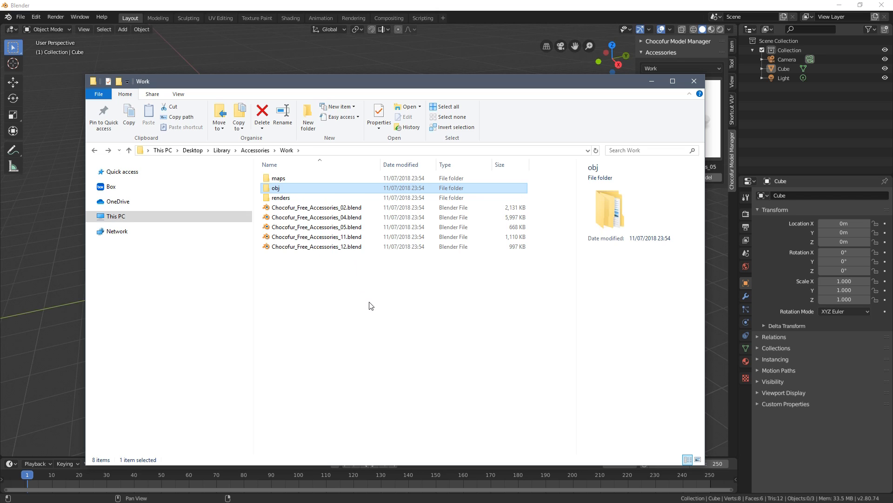
{"action": "left_click", "coordinate": [369, 302]}
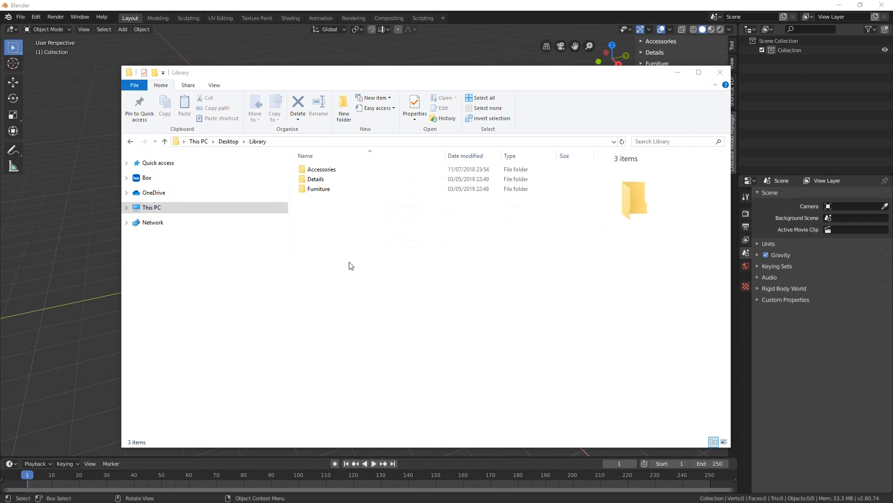
Step: Open the model library path in Explorer and return to Blender
{"action": "left_click", "coordinate": [363, 268]}
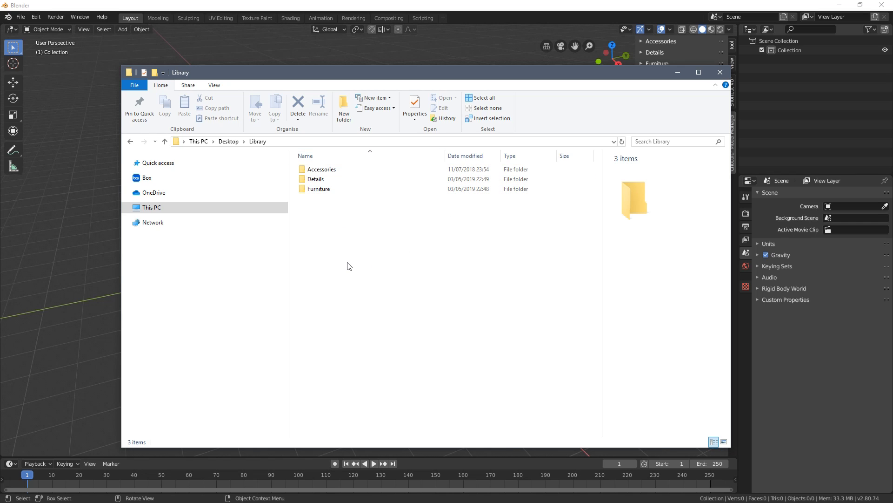
{"action": "left_click", "coordinate": [775, 389]}
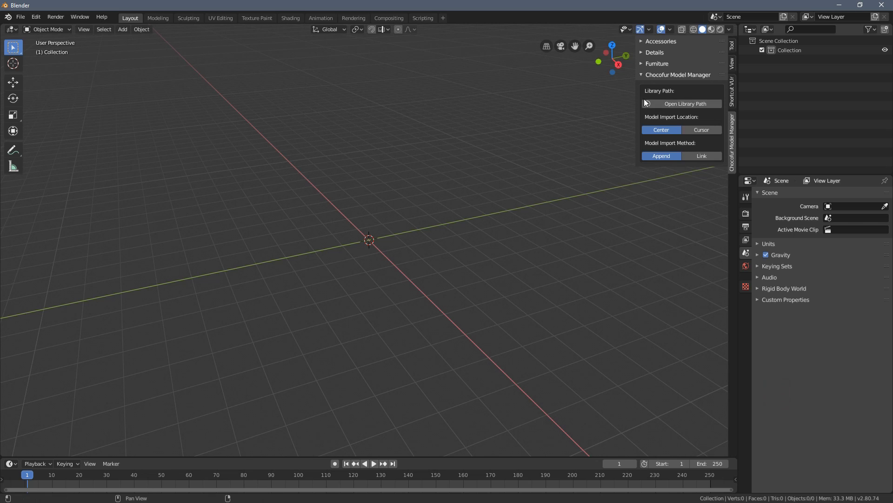
{"action": "left_click", "coordinate": [670, 104]}
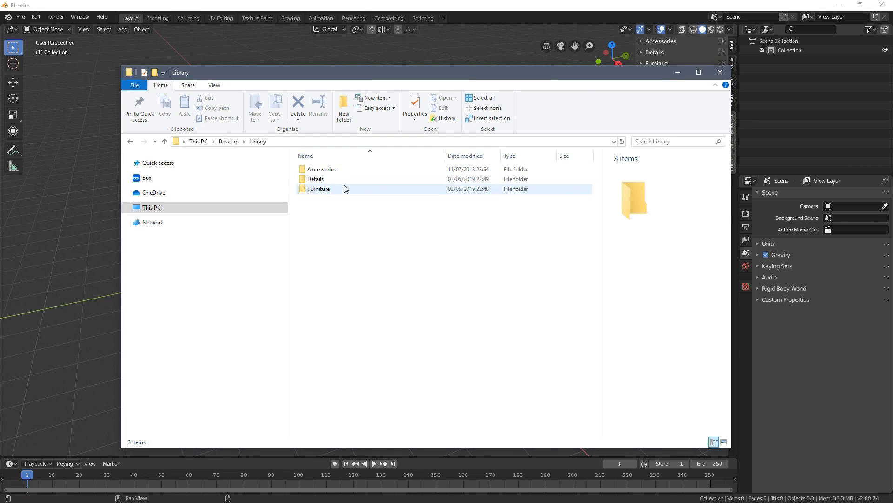
{"action": "left_click", "coordinate": [795, 370]}
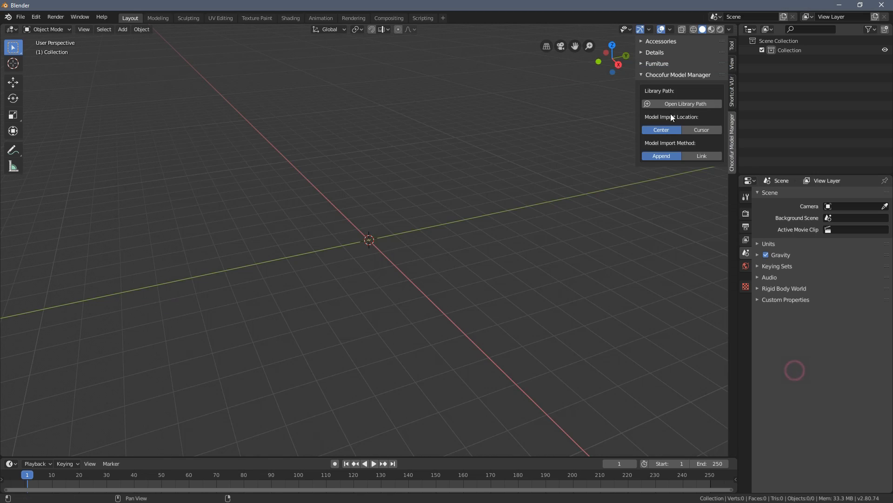
Step: Expand the Furniture, Details and Accessories library sections in the Model Manager
{"action": "left_click", "coordinate": [657, 64]}
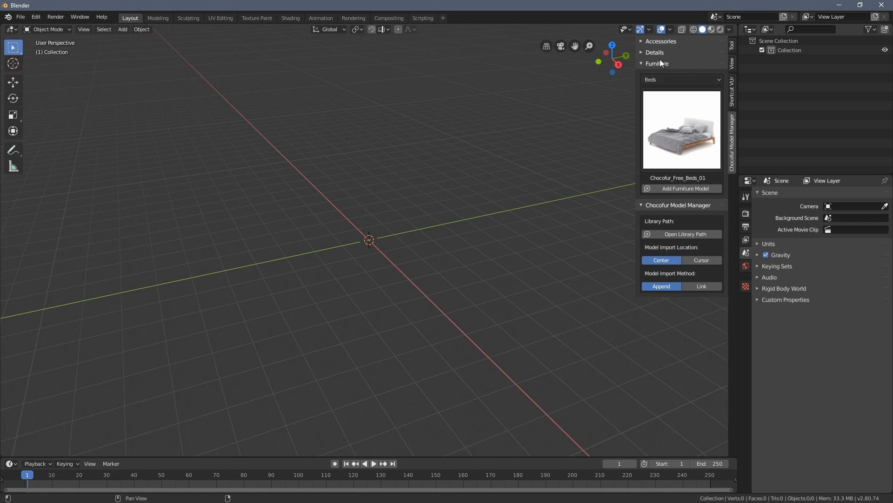
{"action": "left_click", "coordinate": [653, 53]}
{"action": "left_click", "coordinate": [657, 42]}
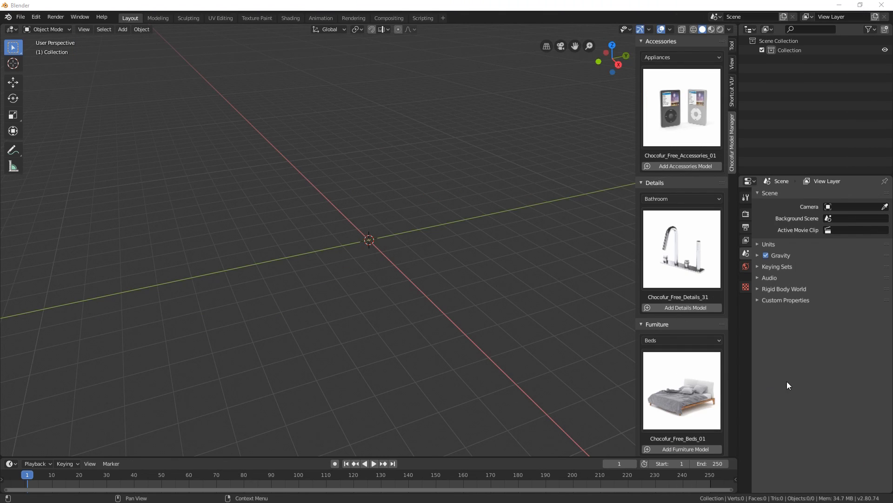
Step: Add Chocofur_Free_Beds_02 from the Beds category and slide it along the X axis
{"action": "left_click", "coordinate": [658, 42]}
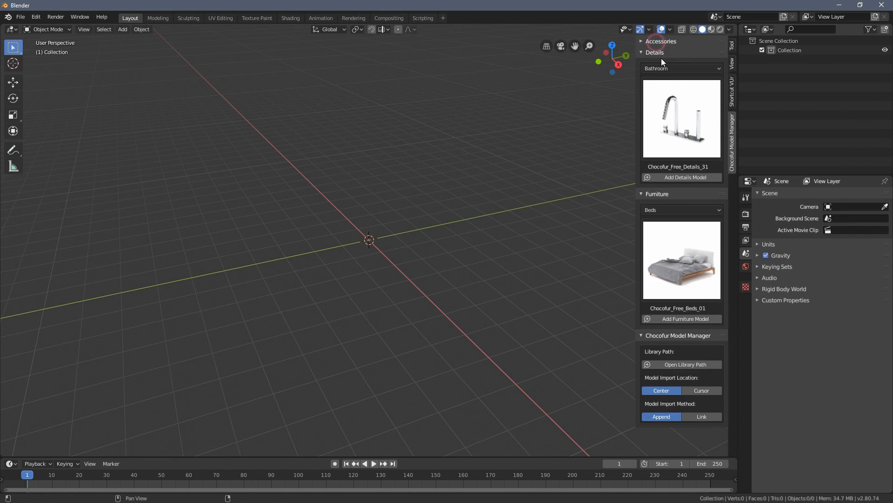
{"action": "left_click", "coordinate": [660, 53]}
{"action": "left_click", "coordinate": [683, 137]}
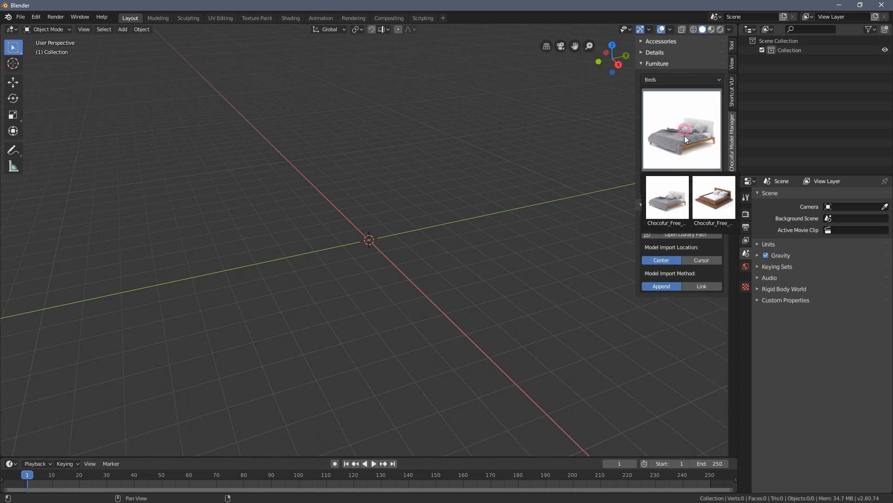
{"action": "left_click", "coordinate": [717, 194]}
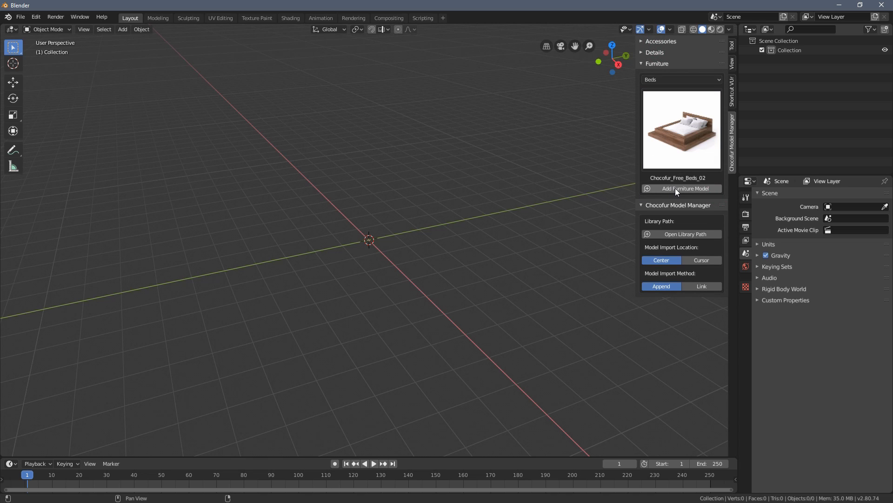
{"action": "left_click", "coordinate": [676, 189]}
{"action": "middle_click_drag", "start_coordinate": [375, 241], "coordinate": [350, 215]}
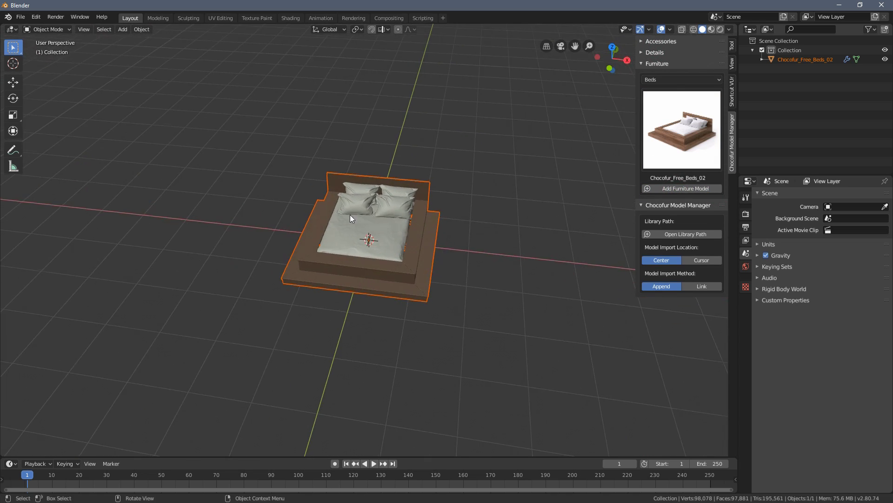
{"action": "left_click", "coordinate": [14, 83]}
{"action": "left_click_drag", "start_coordinate": [409, 248], "coordinate": [547, 257]}
{"action": "middle_click_drag", "start_coordinate": [546, 257], "coordinate": [488, 218]}
Step: Add the red Chocofur_Free_30_Steel table from the Tables category and frame it in view
{"action": "left_click", "coordinate": [663, 80]}
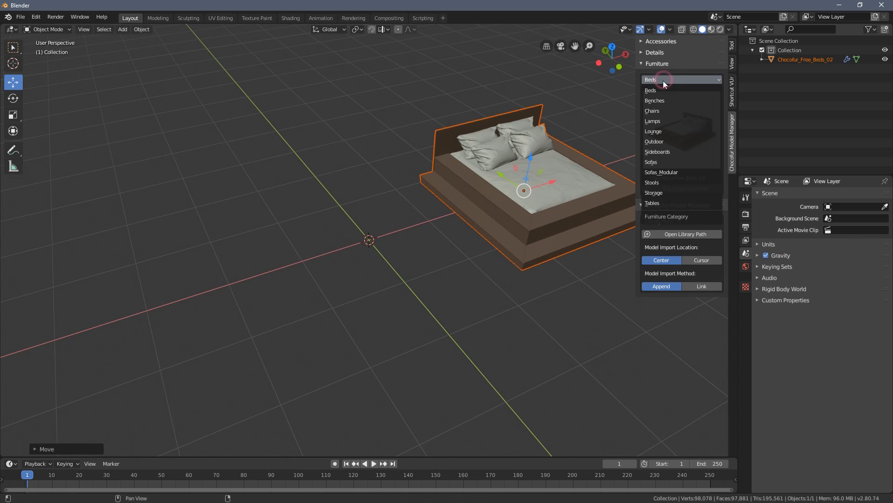
{"action": "left_click", "coordinate": [667, 203]}
{"action": "left_click", "coordinate": [680, 126]}
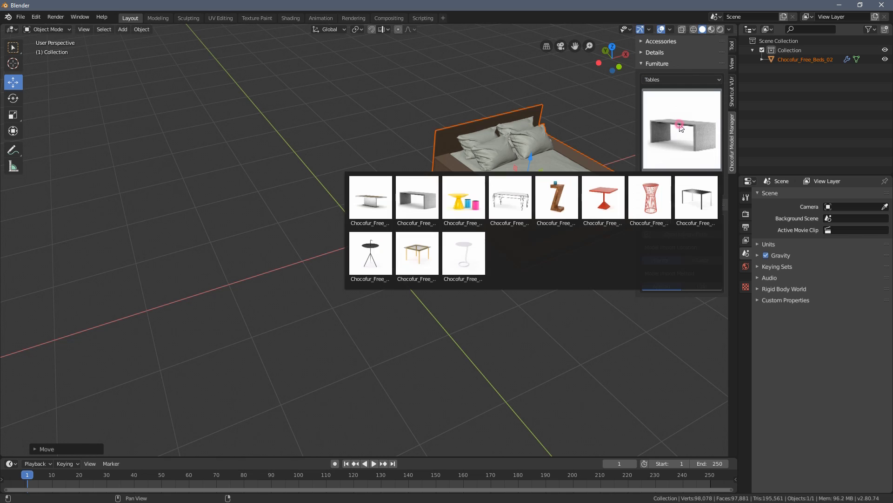
{"action": "left_click", "coordinate": [601, 205]}
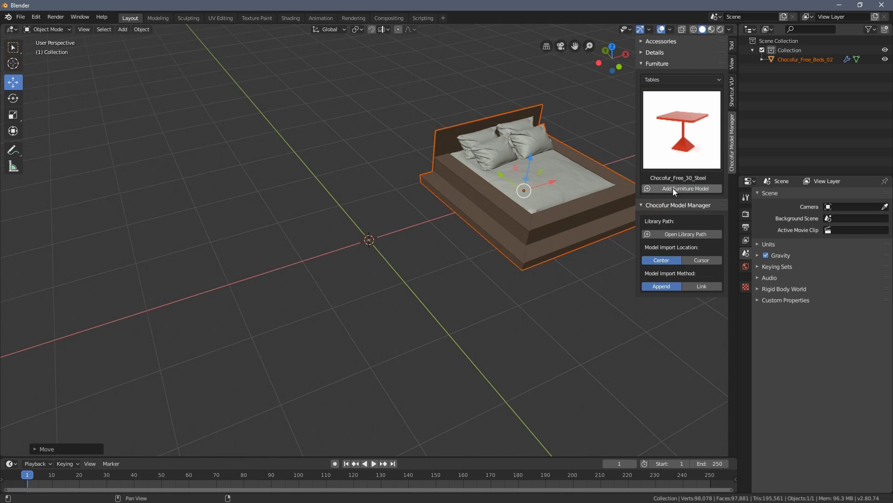
{"action": "left_click", "coordinate": [673, 188]}
{"action": "key", "text": "KP_Decimal"}
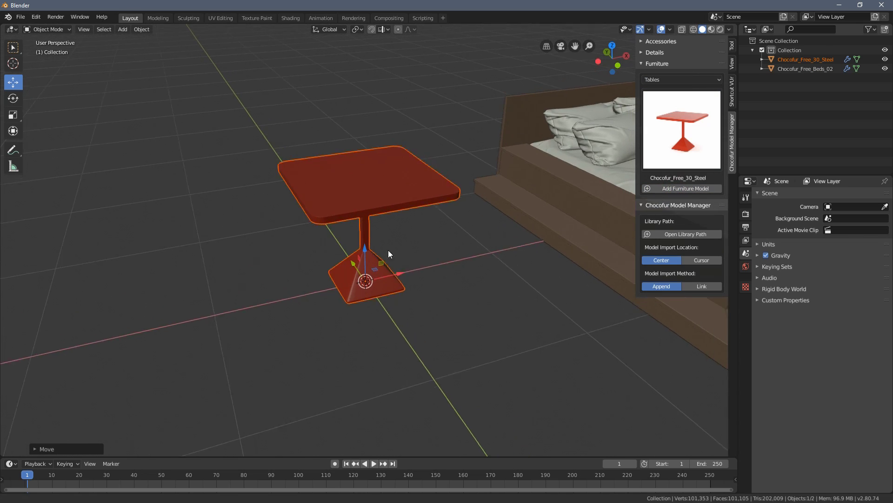
{"action": "left_click", "coordinate": [13, 64]}
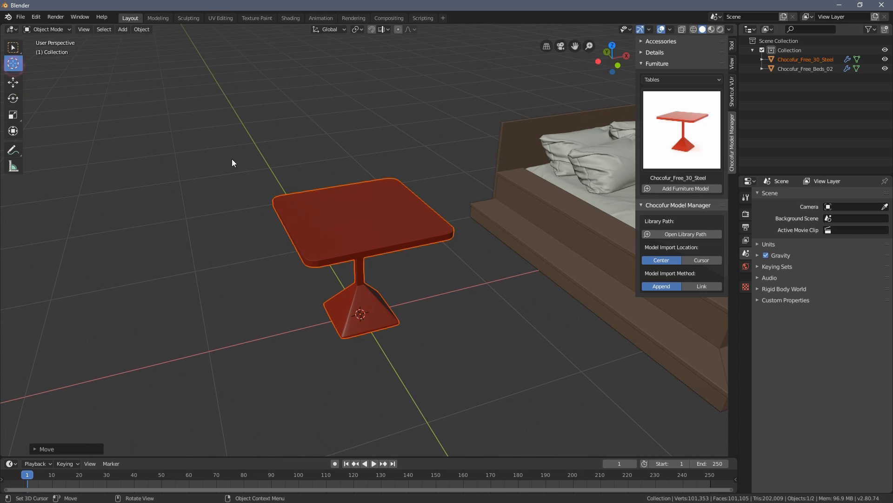
{"action": "scroll", "coordinate": [362, 211], "scroll_direction": "up", "scroll_amount": 2}
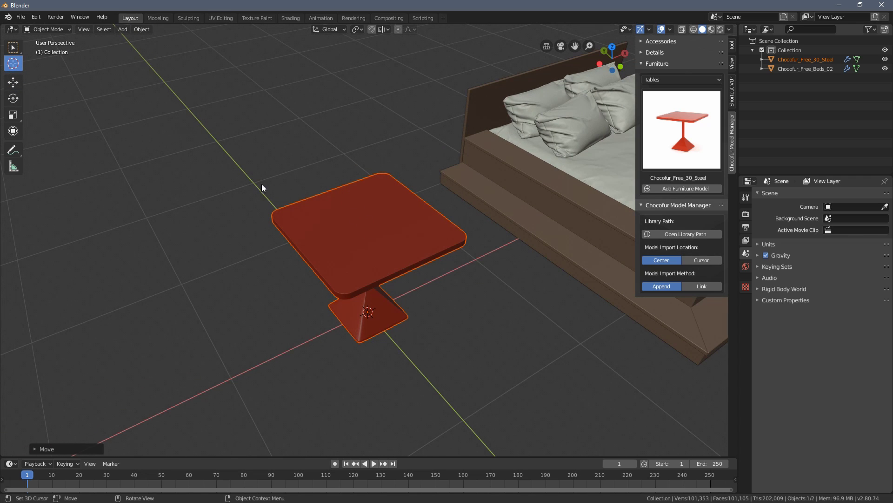
Step: Collapse Furniture, expand Details and set its category to Flowers
{"action": "mouse_move", "coordinate": [394, 230]}
{"action": "middle_mouse_down"}
{"action": "mouse_move", "coordinate": [378, 193]}
{"action": "mouse_move", "coordinate": [361, 193]}
{"action": "mouse_move", "coordinate": [389, 233]}
{"action": "middle_mouse_up"}
{"action": "left_click", "coordinate": [656, 63]}
{"action": "left_click", "coordinate": [655, 52]}
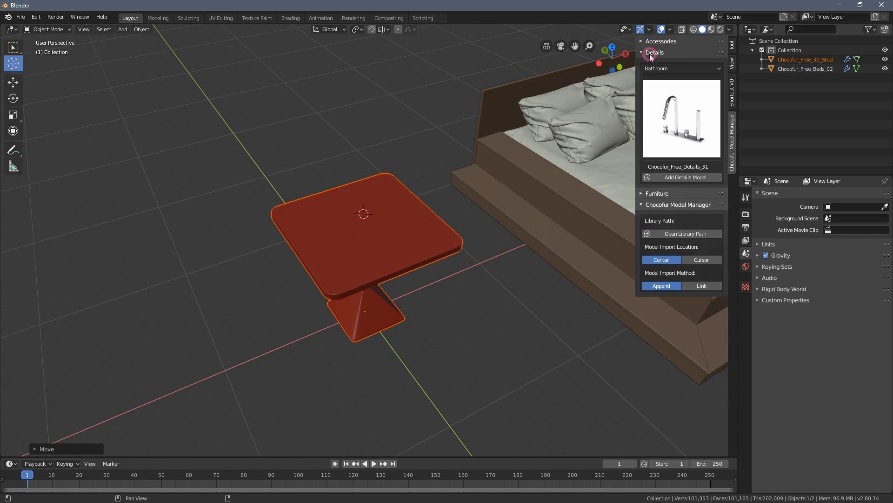
{"action": "left_click", "coordinate": [660, 69]}
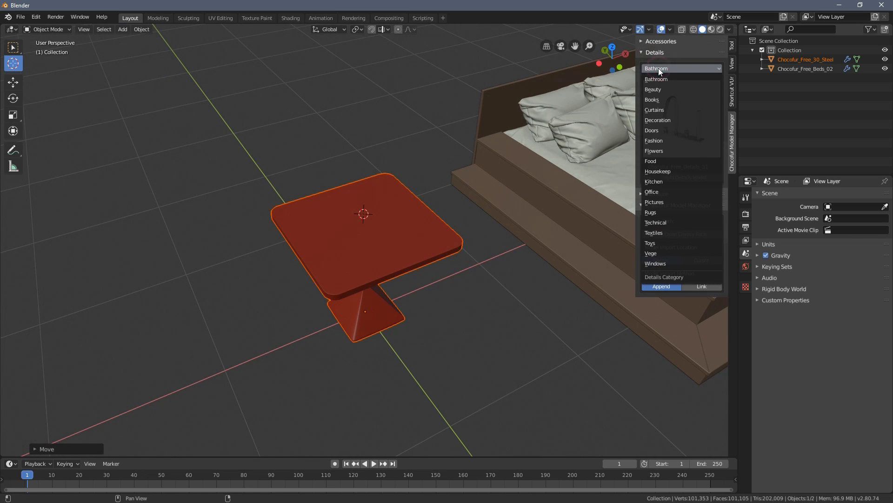
{"action": "left_click", "coordinate": [684, 150]}
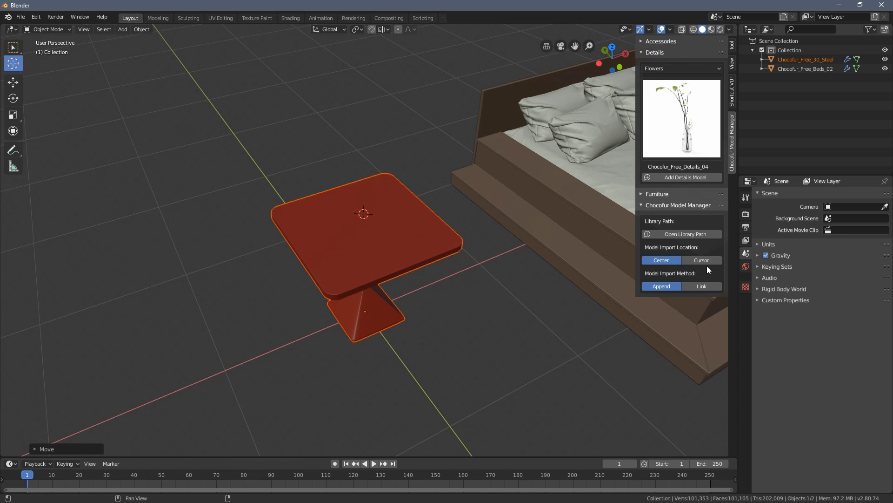
Step: Set Import Location to Cursor and add the Chocofur_Free_Details_04 flower vase onto the table
{"action": "left_click", "coordinate": [670, 205]}
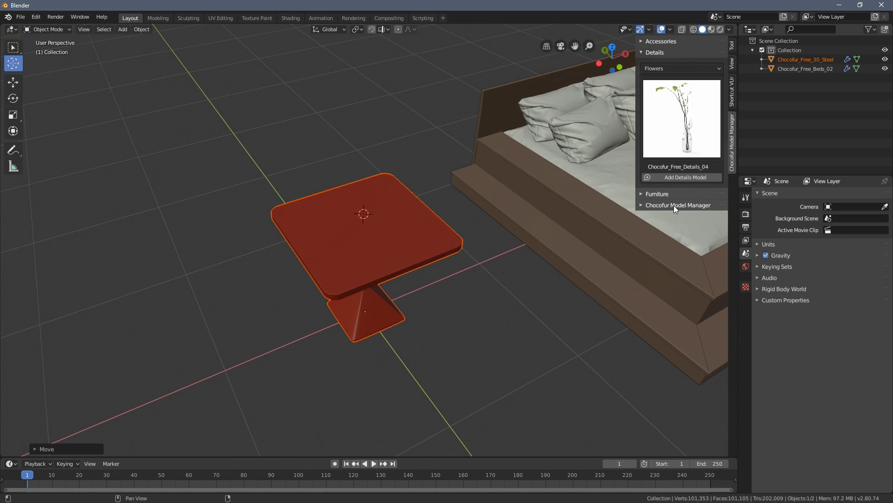
{"action": "left_click", "coordinate": [674, 205]}
{"action": "left_click", "coordinate": [701, 261]}
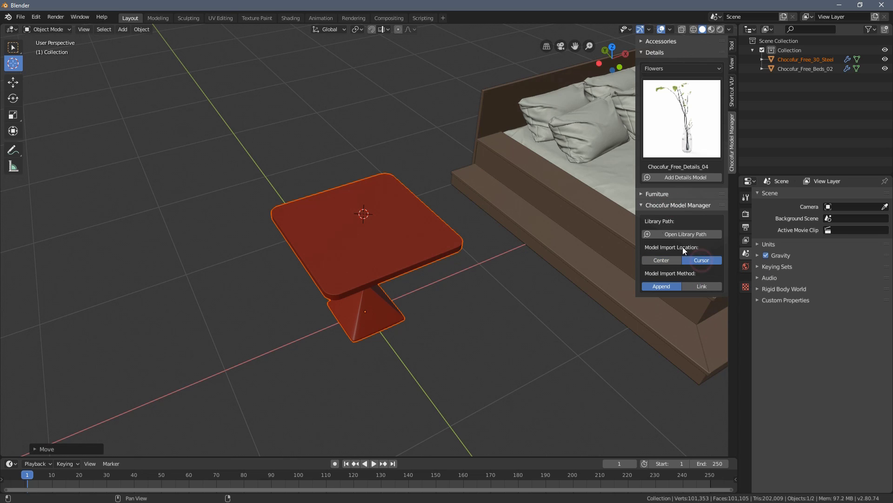
{"action": "left_click", "coordinate": [682, 177]}
{"action": "middle_click_drag", "start_coordinate": [443, 202], "coordinate": [445, 276]}
{"action": "key", "text": "shift+space"}
{"action": "key", "text": "g"}
{"action": "key", "text": "alt+a"}
Step: Add the green Chocofur_Free_12_Plastic chair from the Chairs furniture category
{"action": "left_click", "coordinate": [665, 192]}
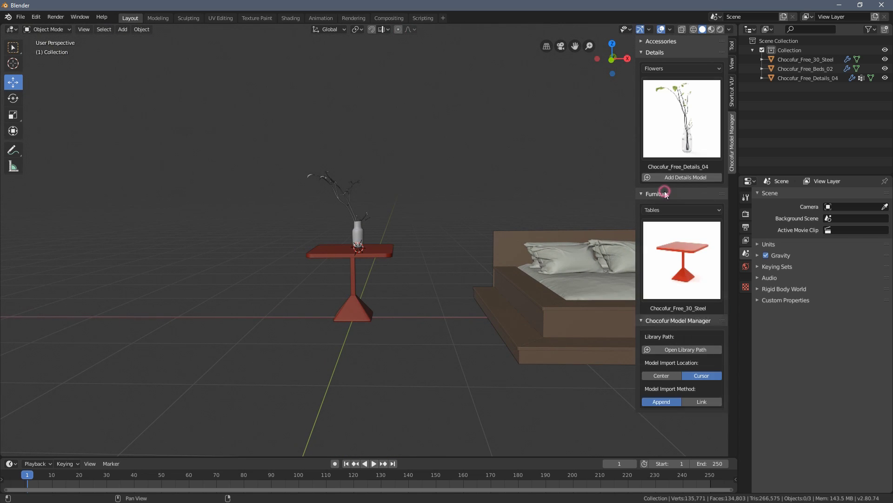
{"action": "left_click", "coordinate": [664, 210]}
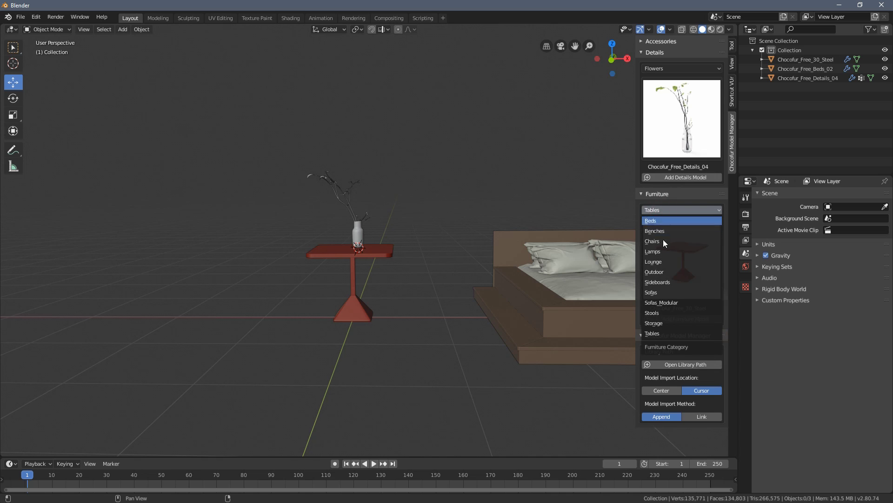
{"action": "left_click", "coordinate": [657, 241]}
{"action": "left_click", "coordinate": [668, 262]}
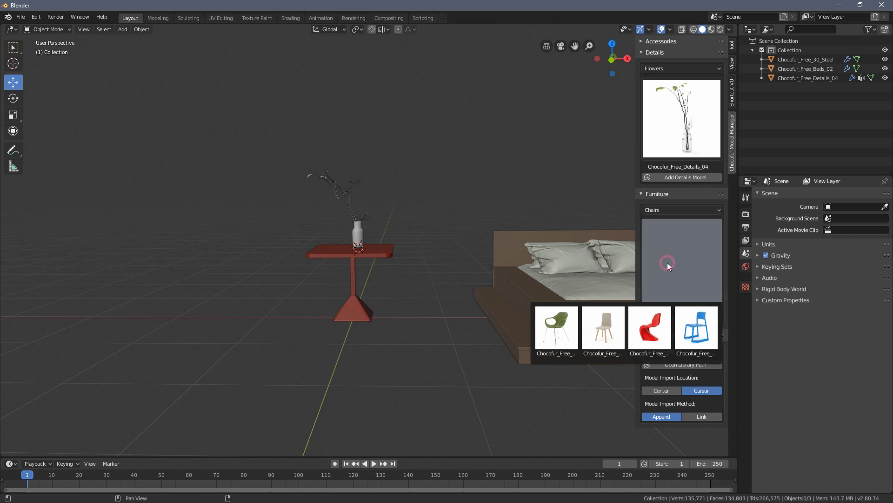
{"action": "left_click", "coordinate": [537, 328]}
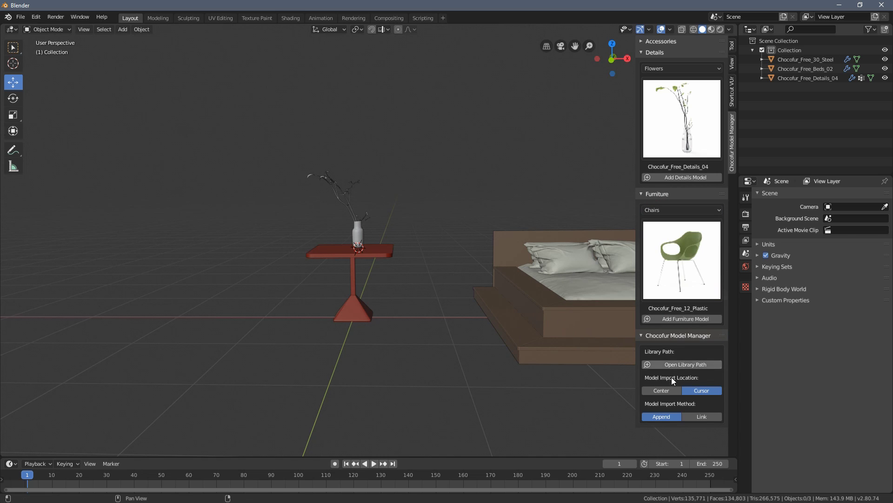
{"action": "left_click", "coordinate": [669, 320]}
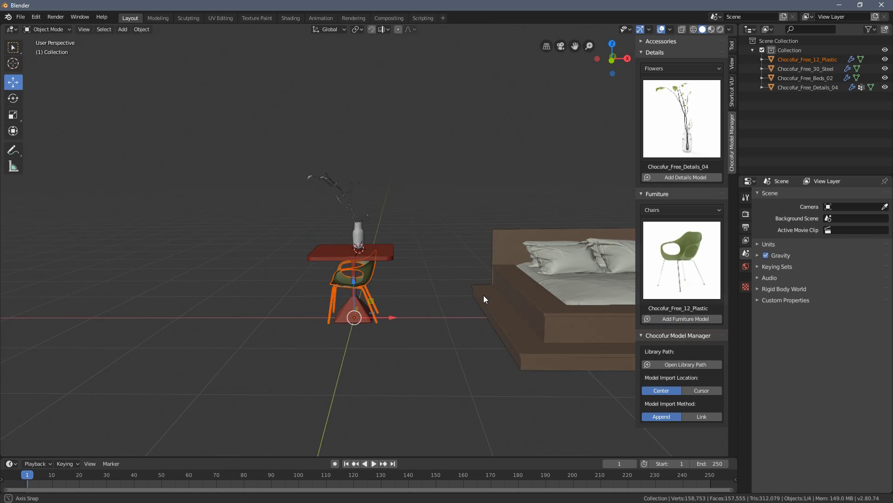
Step: Enlarge the chair, rotate it 90° about Z and move it beside the table
{"action": "key", "text": "s"}
{"action": "middle_click_drag", "start_coordinate": [483, 295], "coordinate": [455, 293]}
{"action": "left_click", "coordinate": [472, 329]}
{"action": "type", "text": "rz"}
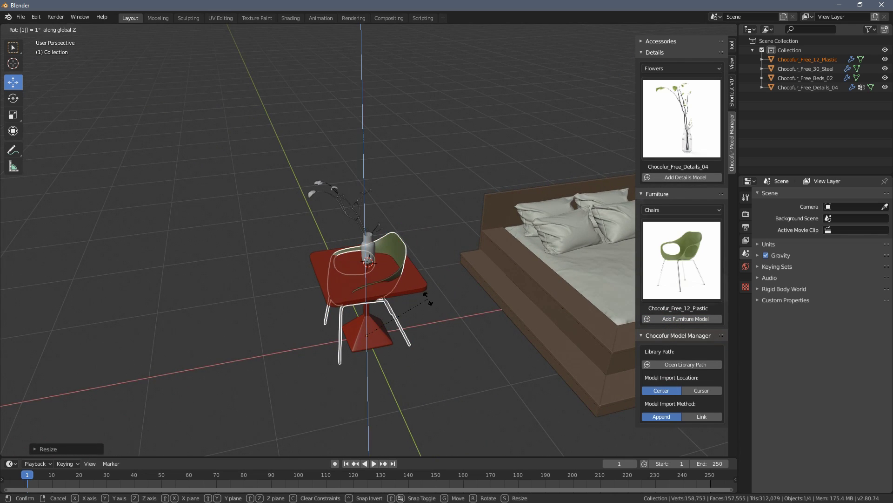
{"action": "type", "text": "90"}
{"action": "key", "text": "Return"}
{"action": "left_click_drag", "start_coordinate": [414, 315], "coordinate": [331, 342]}
{"action": "middle_click_drag", "start_coordinate": [332, 342], "coordinate": [249, 241]}
{"action": "key", "text": "g"}
{"action": "key", "text": "Escape"}
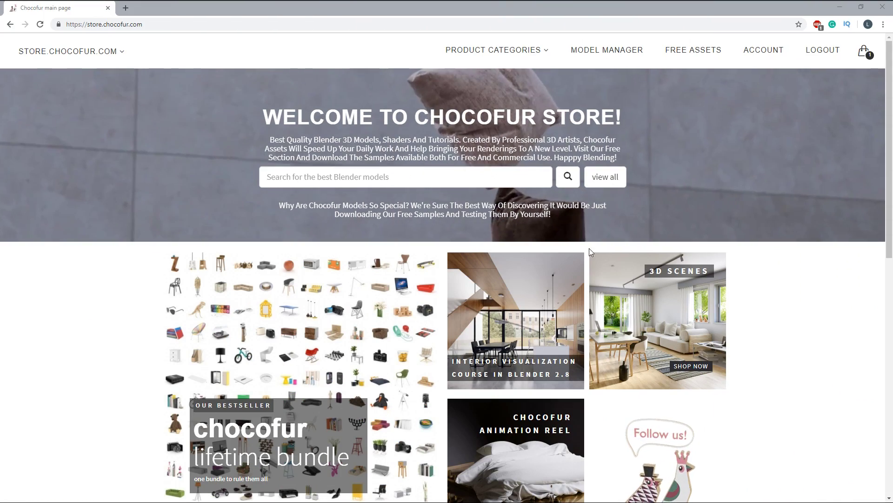
{"action": "left_click", "coordinate": [811, 298]}
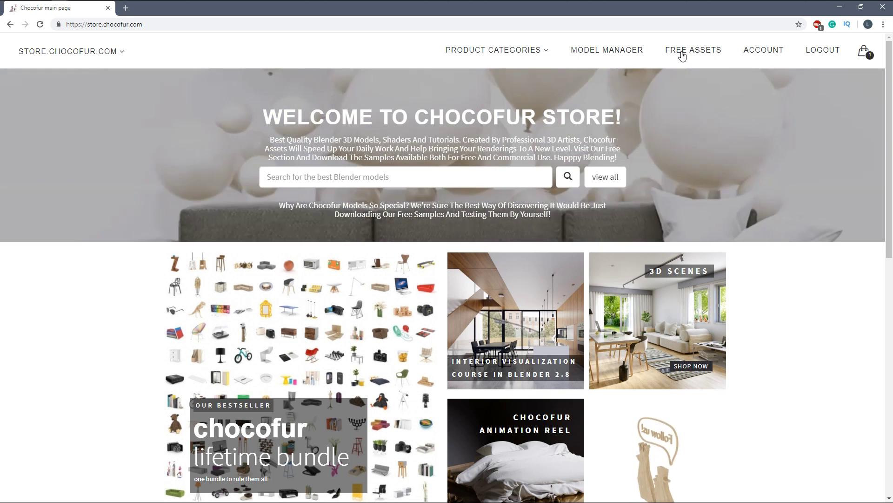
Step: Open FREE ASSETS in the Chocofur Store and scroll through the free shader downloads
{"action": "left_click", "coordinate": [679, 55]}
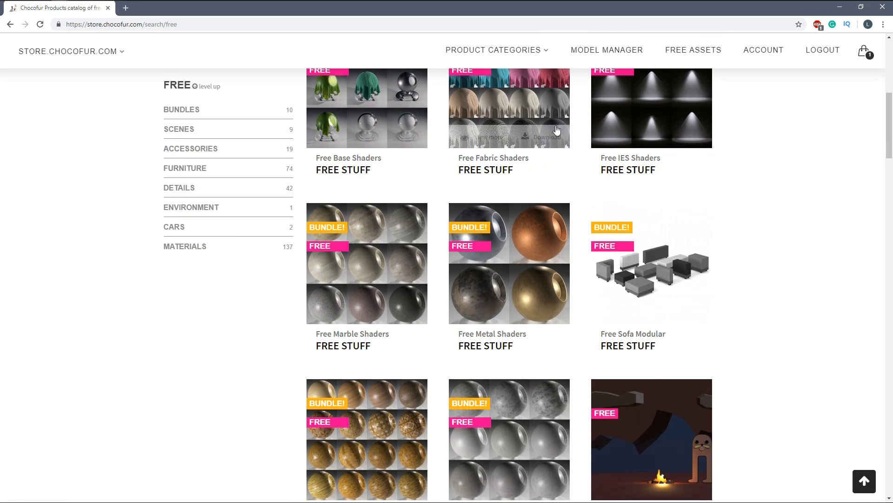
{"action": "scroll", "coordinate": [533, 172], "scroll_direction": "down", "scroll_amount": 2}
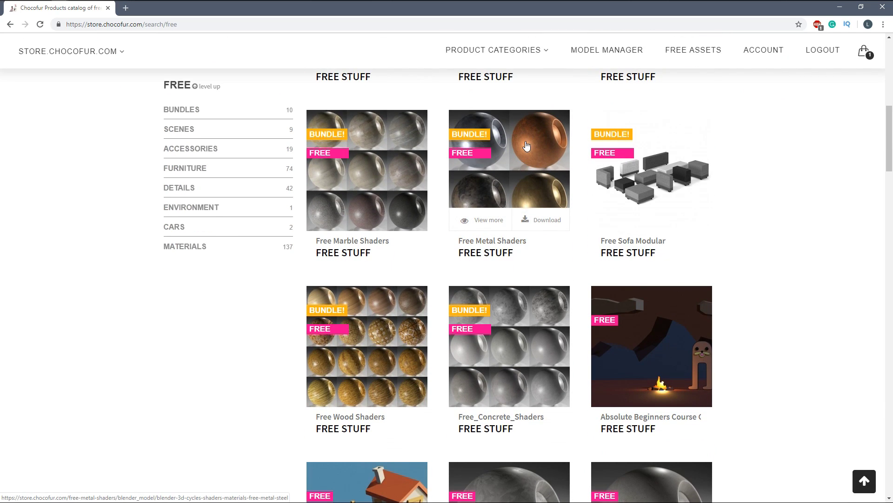
{"action": "scroll", "coordinate": [526, 146], "scroll_direction": "down", "scroll_amount": 10}
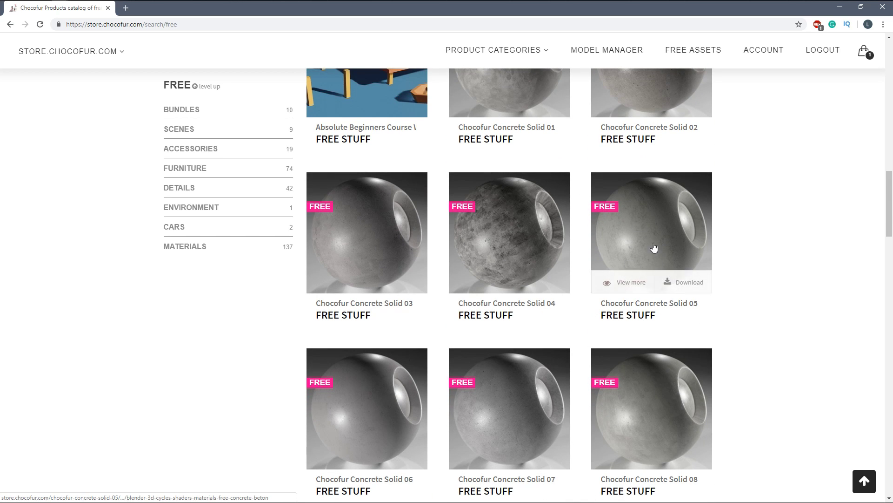
{"action": "scroll", "coordinate": [572, 275], "scroll_direction": "up", "scroll_amount": 6}
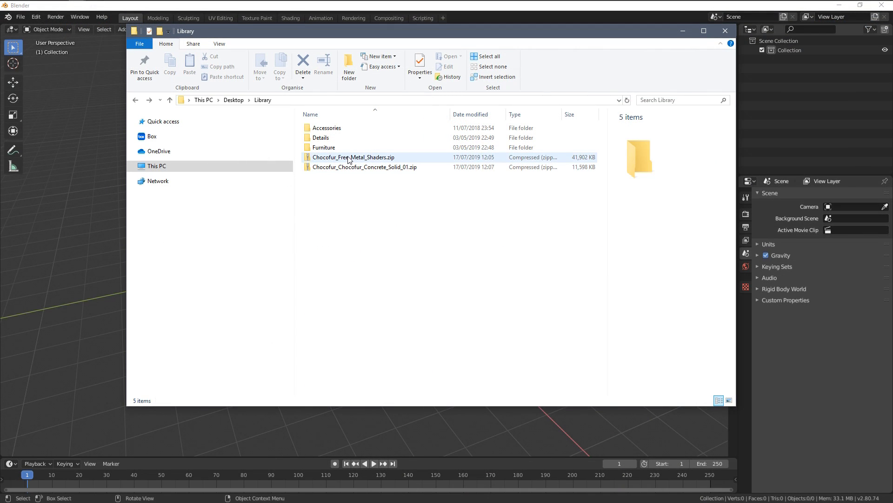
Step: Extract Chocofur_Free_Metal_Shaders.zip into Library with 7-Zip and check Materials > Metal
{"action": "left_click", "coordinate": [345, 158]}
{"action": "right_click", "coordinate": [348, 158]}
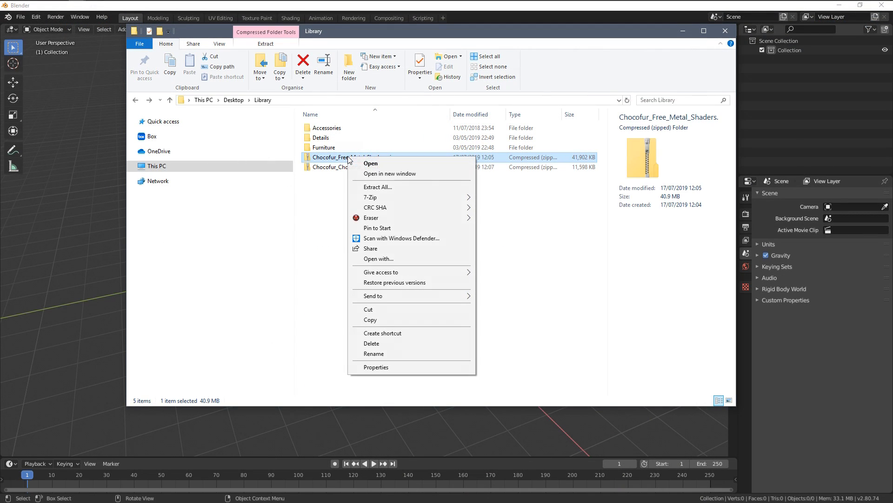
{"action": "mouse_move", "coordinate": [387, 198]}
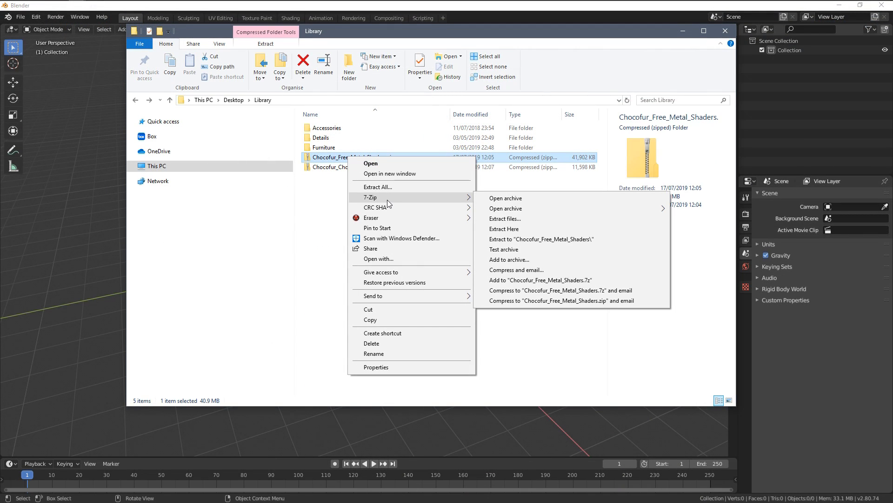
{"action": "left_click", "coordinate": [523, 230]}
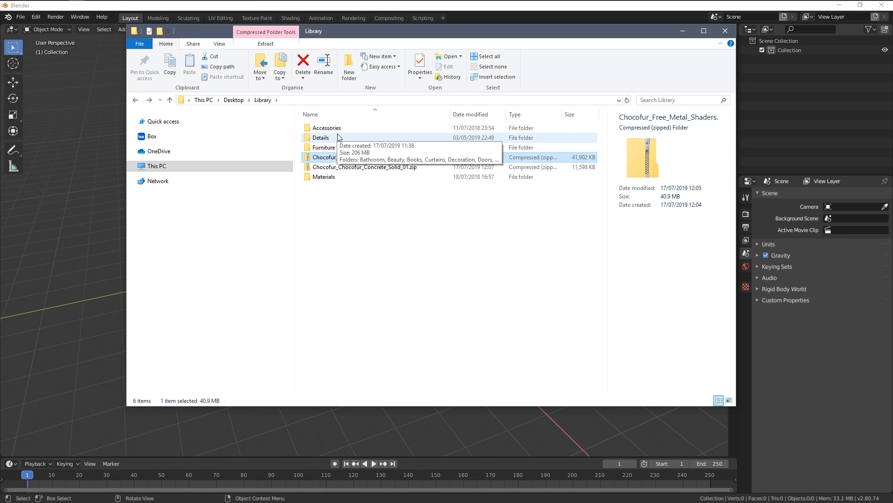
{"action": "left_click", "coordinate": [329, 196]}
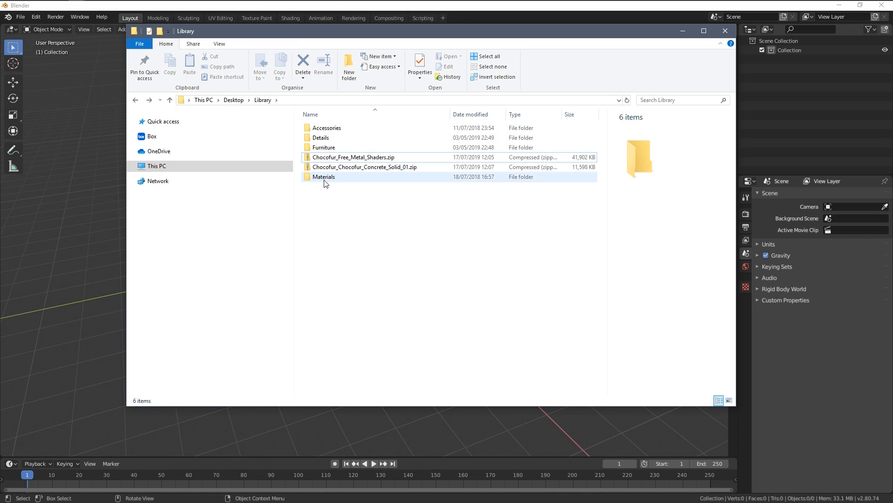
{"action": "double_click", "coordinate": [325, 178]}
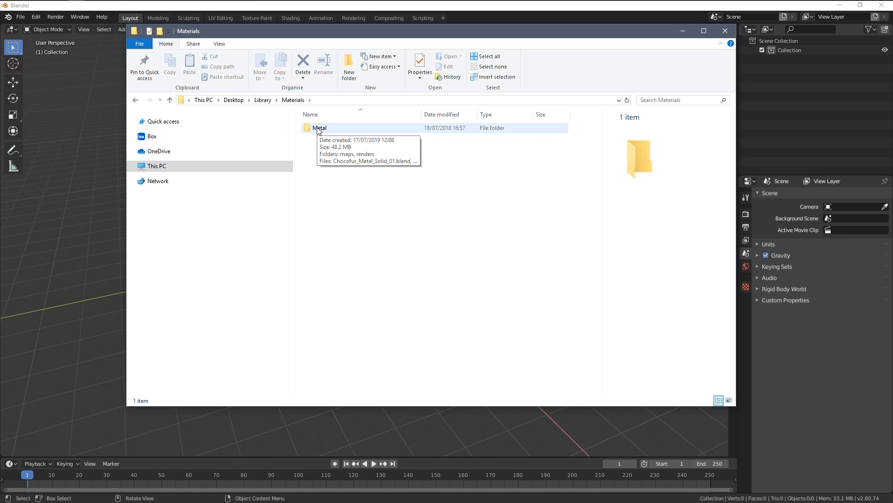
{"action": "double_click", "coordinate": [319, 131]}
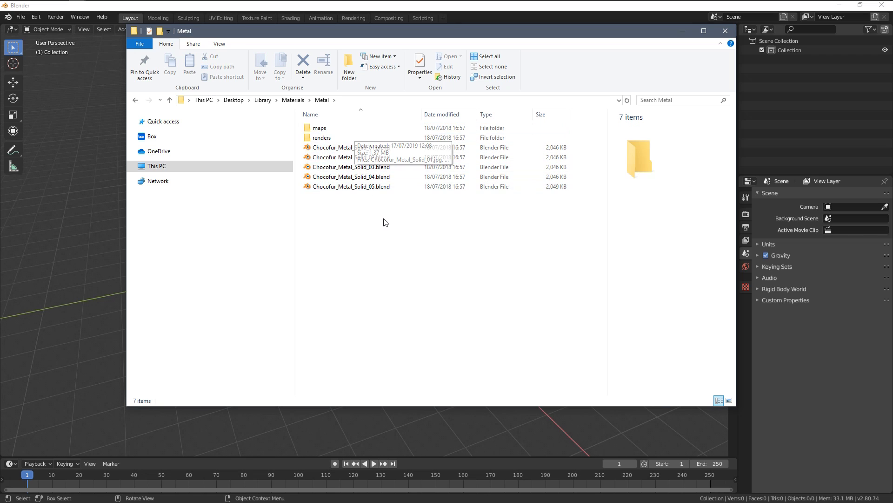
Step: Delete the metal shaders zip and extract the concrete shader archive into Library
{"action": "key", "text": "alt+Up"}
{"action": "key", "text": "alt+Up"}
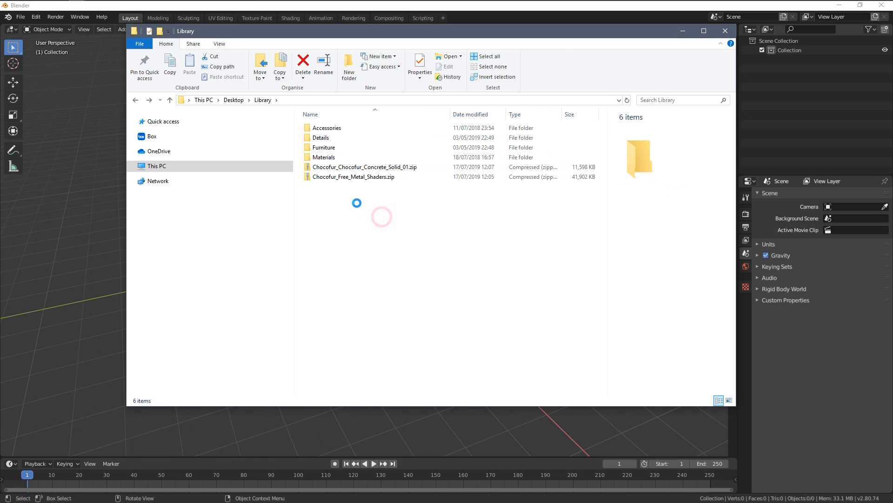
{"action": "left_click", "coordinate": [353, 176]}
{"action": "key", "text": "Delete"}
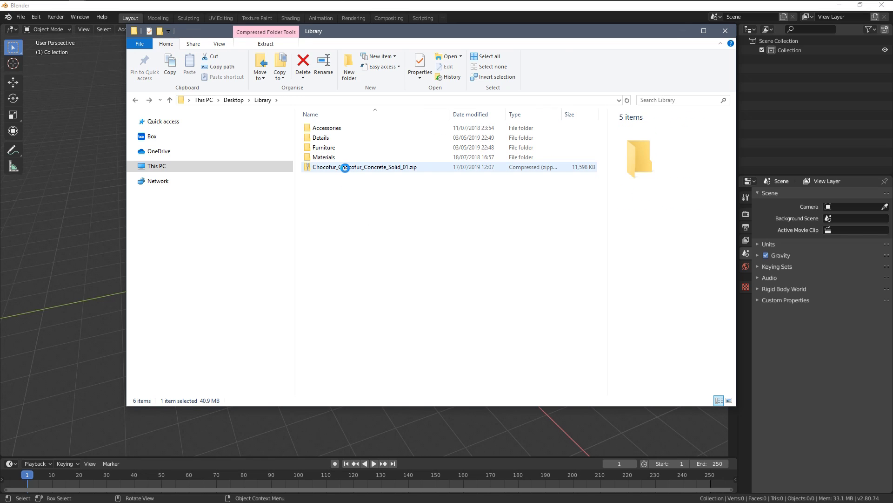
{"action": "right_click", "coordinate": [337, 172]}
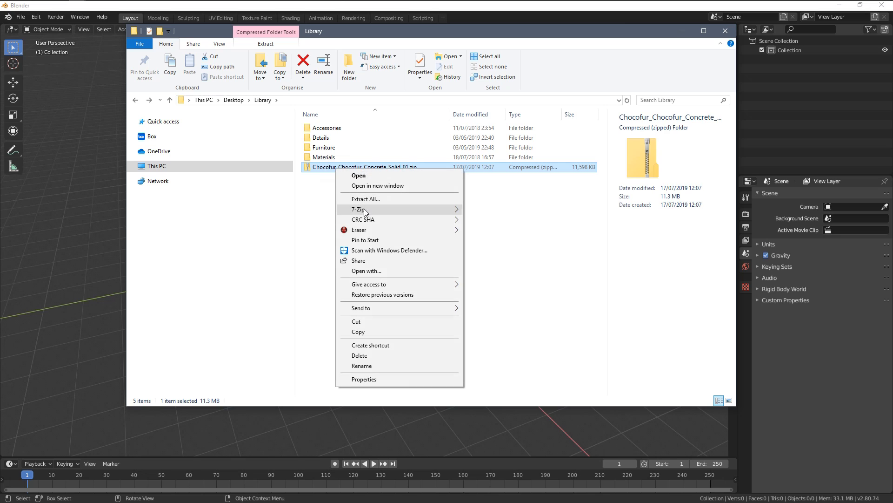
{"action": "mouse_move", "coordinate": [365, 209]}
{"action": "left_click", "coordinate": [514, 240]}
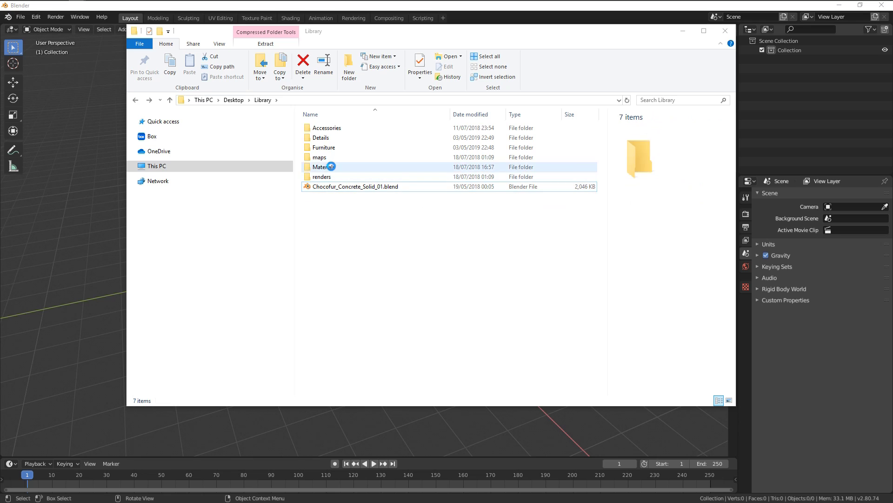
Step: Delete the concrete zip and look inside Materials > Metal before returning to Library
{"action": "key", "text": "Delete"}
{"action": "left_click", "coordinate": [326, 158]}
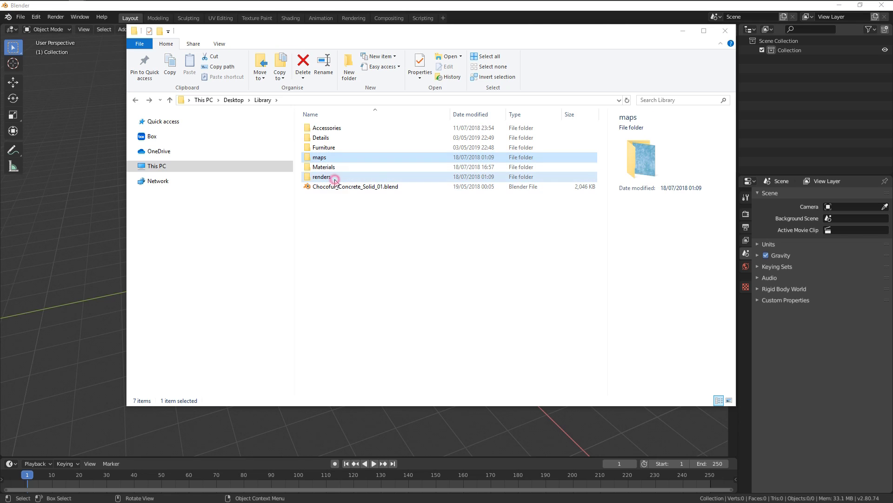
{"action": "left_click", "coordinate": [335, 176]}
{"action": "left_click", "coordinate": [326, 168]}
{"action": "double_click", "coordinate": [327, 168]}
{"action": "left_click", "coordinate": [319, 127]}
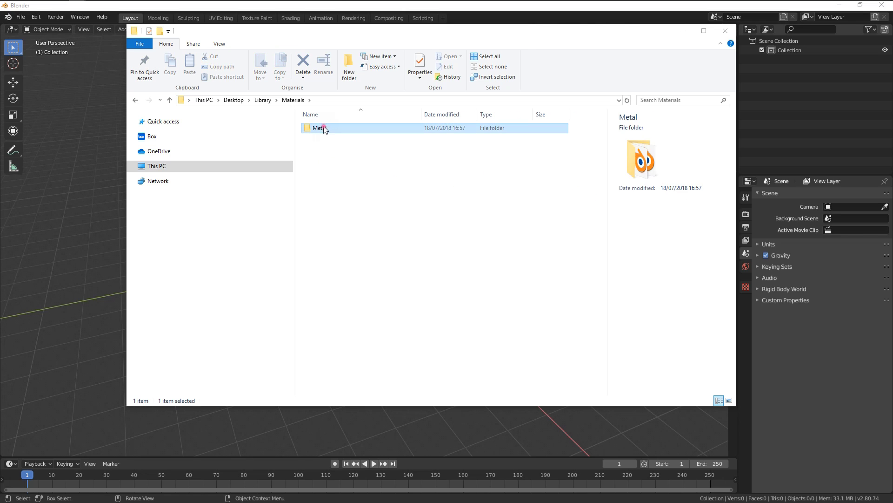
{"action": "double_click", "coordinate": [324, 129]}
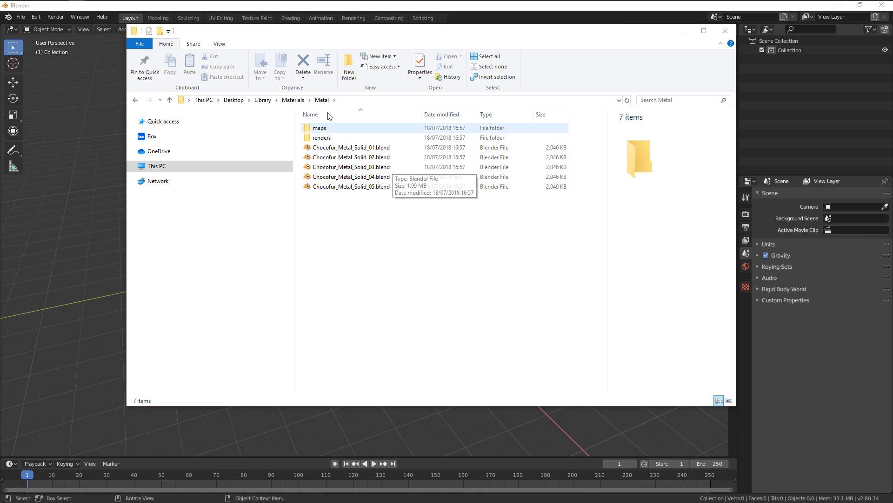
{"action": "key", "text": "alt+Left"}
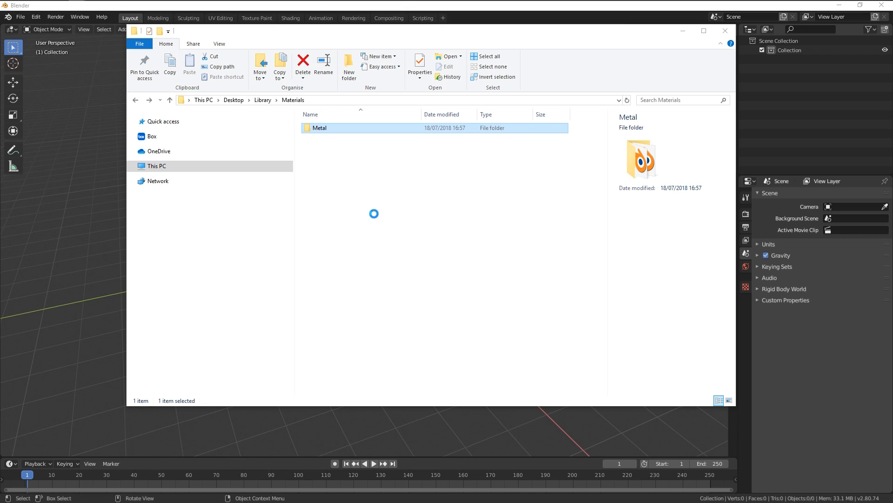
{"action": "key", "text": "alt+Left"}
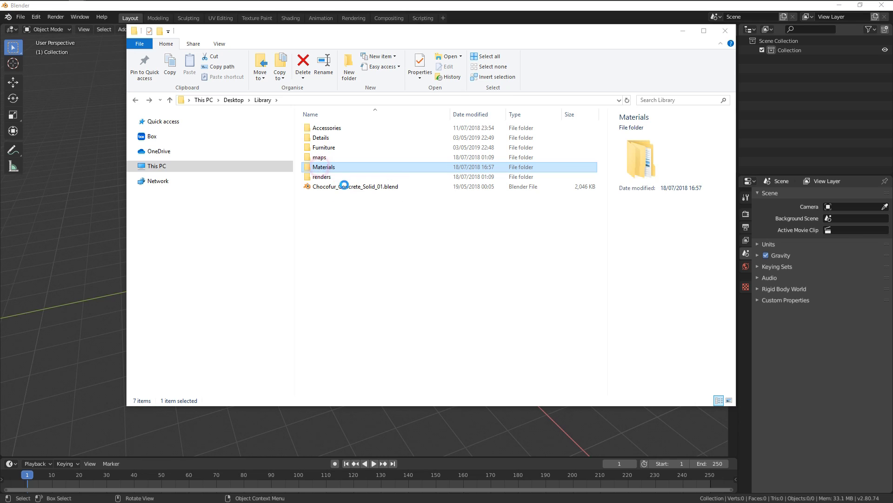
Step: Create a new folder named Concrete inside Materials
{"action": "double_click", "coordinate": [320, 169]}
{"action": "right_click", "coordinate": [344, 176]}
{"action": "left_click", "coordinate": [472, 291]}
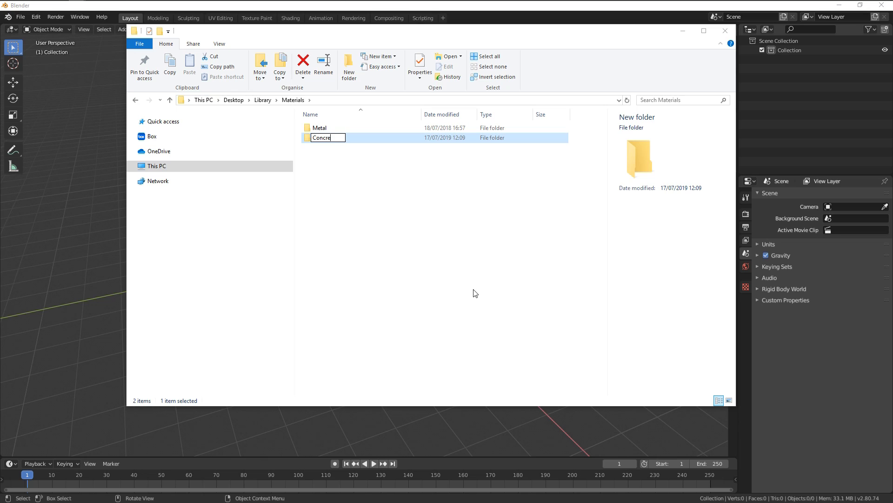
{"action": "type", "text": "Concrete"}
{"action": "key", "text": "Return"}
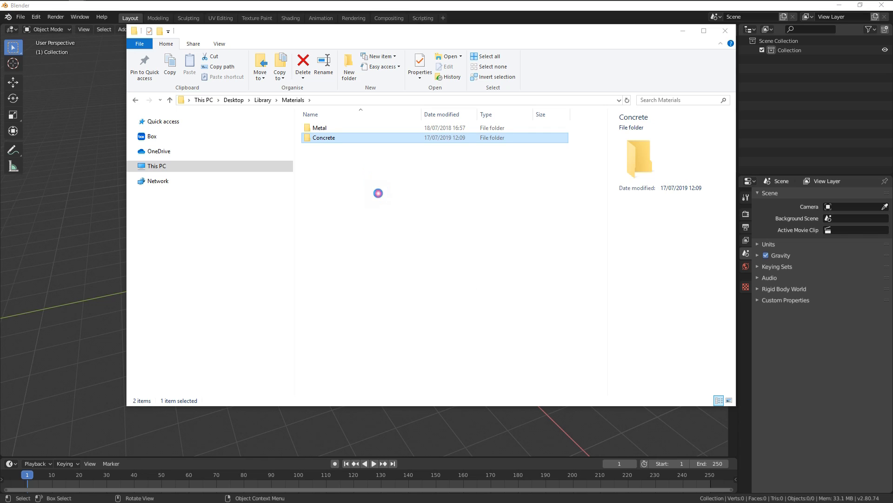
{"action": "key", "text": "BackSpace"}
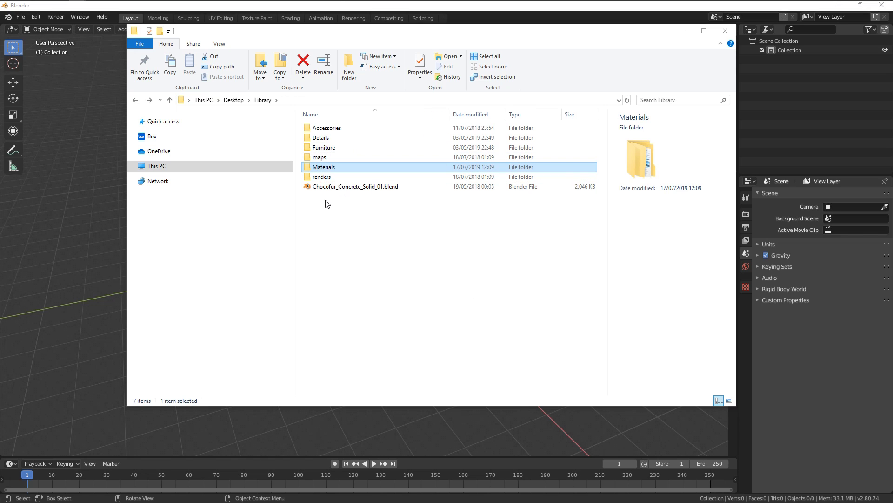
Step: Move maps, renders and Chocofur_Concrete_Solid_01.blend from Library into Materials\Concrete
{"action": "left_click", "coordinate": [326, 188]}
{"action": "left_click", "coordinate": [326, 179], "text": "ctrl"}
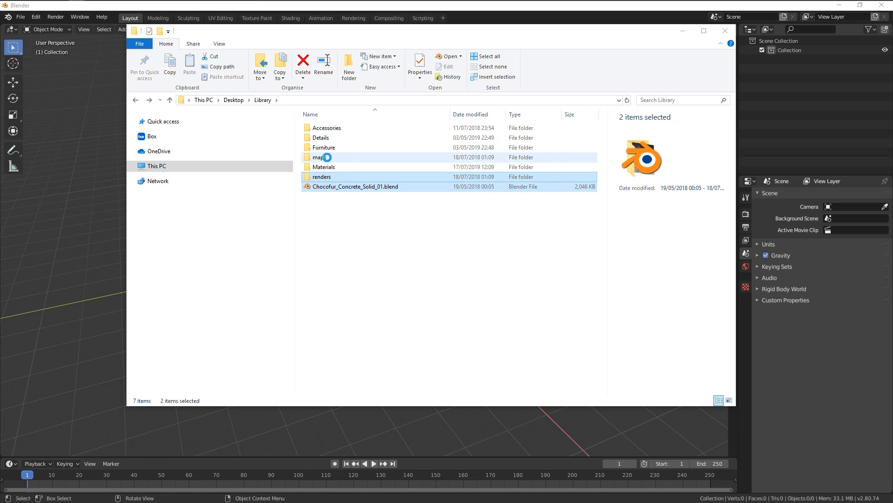
{"action": "left_click", "coordinate": [328, 159], "text": "ctrl"}
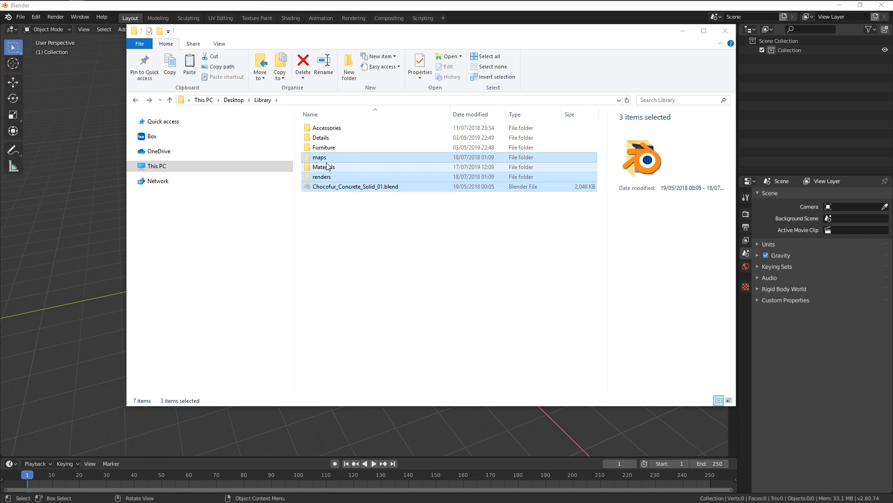
{"action": "double_click", "coordinate": [325, 167]}
{"action": "left_click", "coordinate": [335, 129]}
{"action": "double_click", "coordinate": [335, 128]}
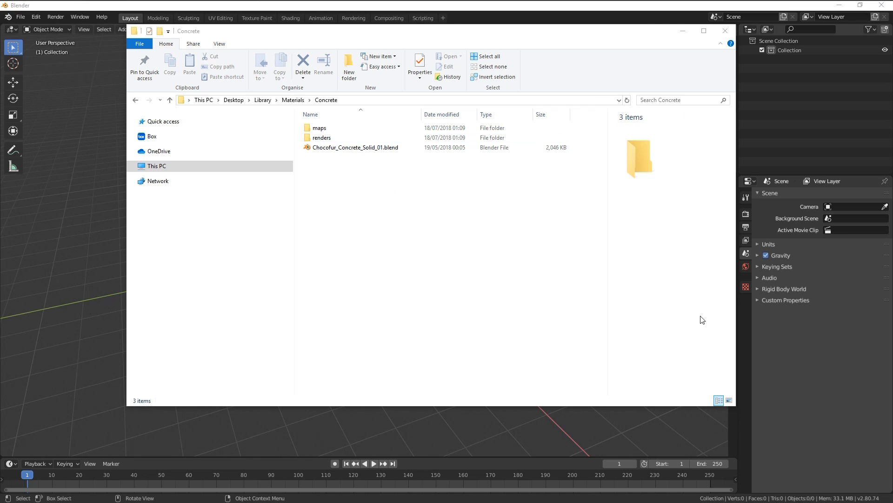
Step: Expand the Model Manager's Materials section and check the Concrete category's folder on disk
{"action": "left_click", "coordinate": [789, 364]}
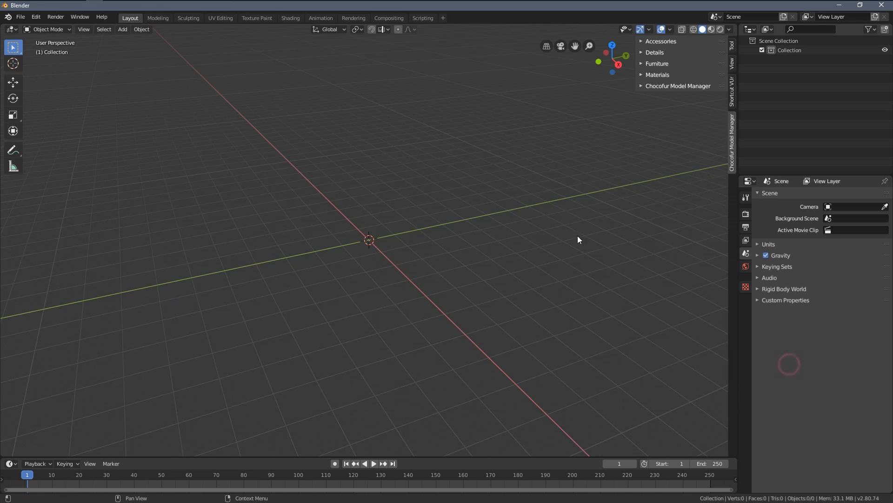
{"action": "left_click", "coordinate": [646, 75]}
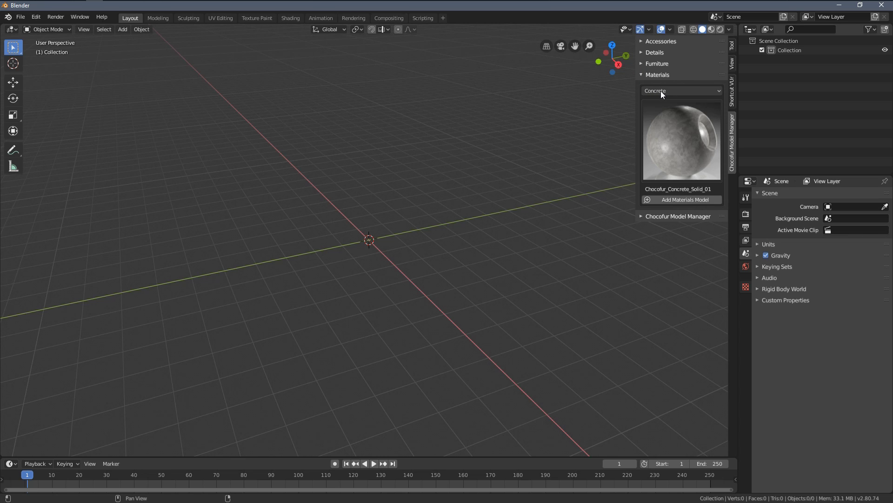
{"action": "left_click", "coordinate": [656, 90]}
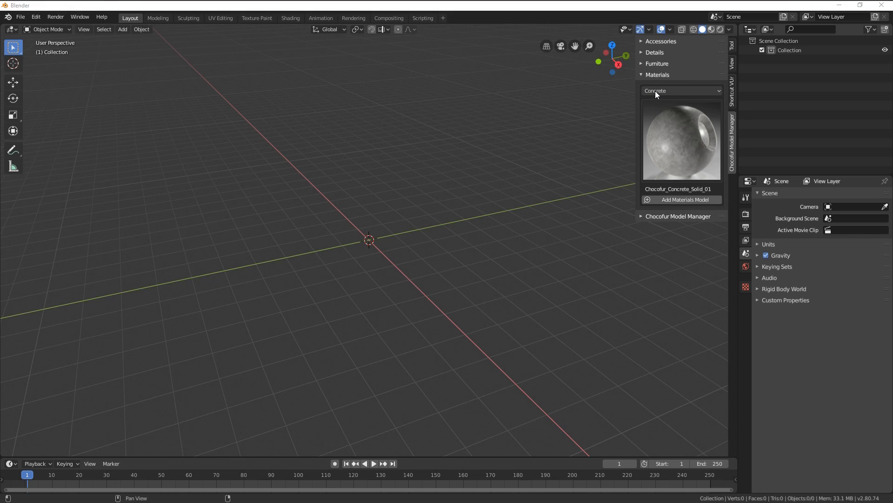
{"action": "key", "text": "BackSpace"}
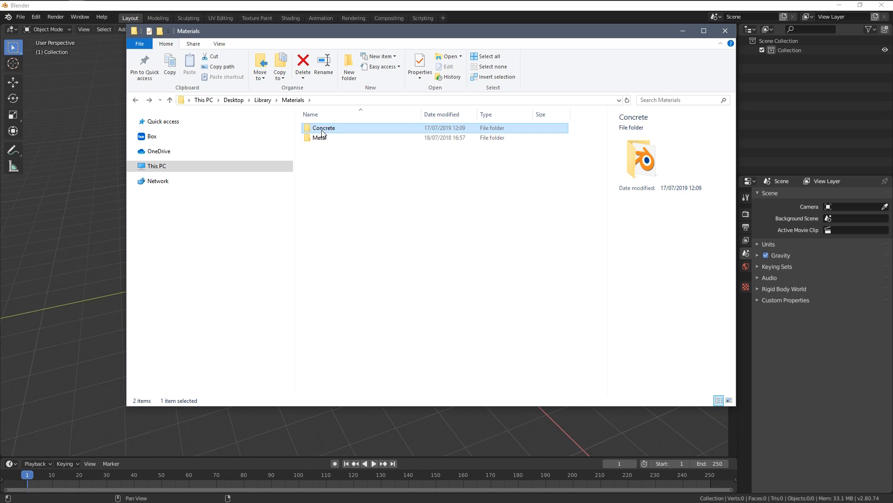
Step: Preview the Concrete thumbnails, then switch the material category to Metal and choose the last Metal material
{"action": "left_click", "coordinate": [838, 390]}
{"action": "left_click", "coordinate": [667, 165]}
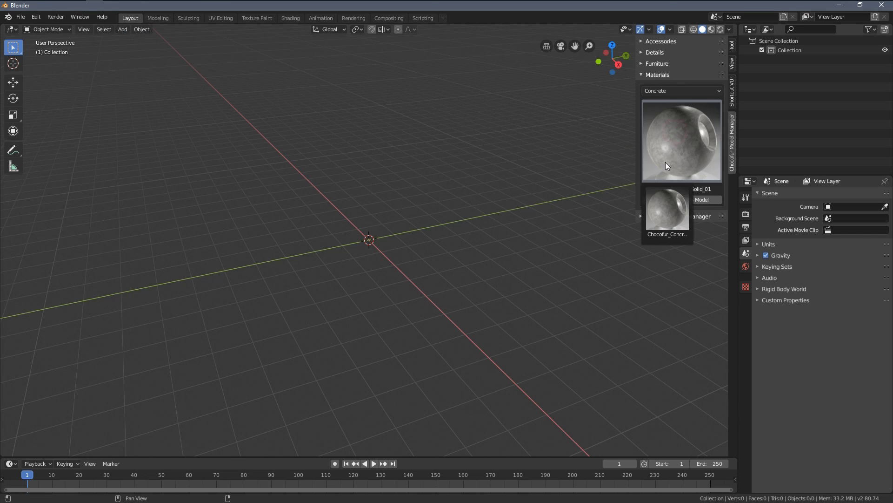
{"action": "left_click", "coordinate": [677, 134]}
{"action": "left_click", "coordinate": [657, 90]}
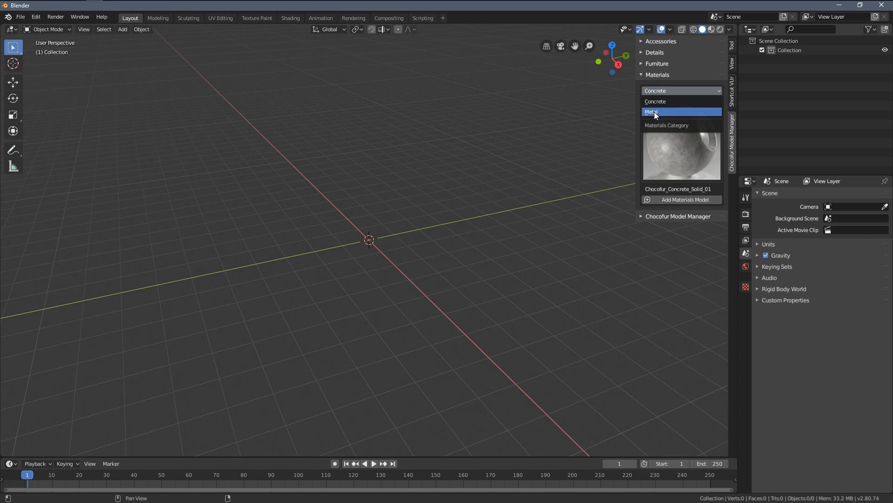
{"action": "left_click", "coordinate": [654, 113]}
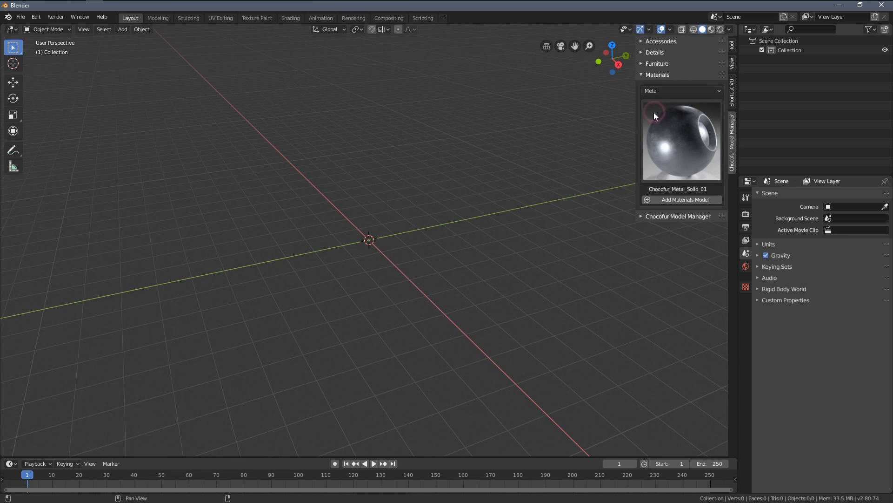
{"action": "left_click", "coordinate": [686, 141]}
{"action": "left_click", "coordinate": [675, 203]}
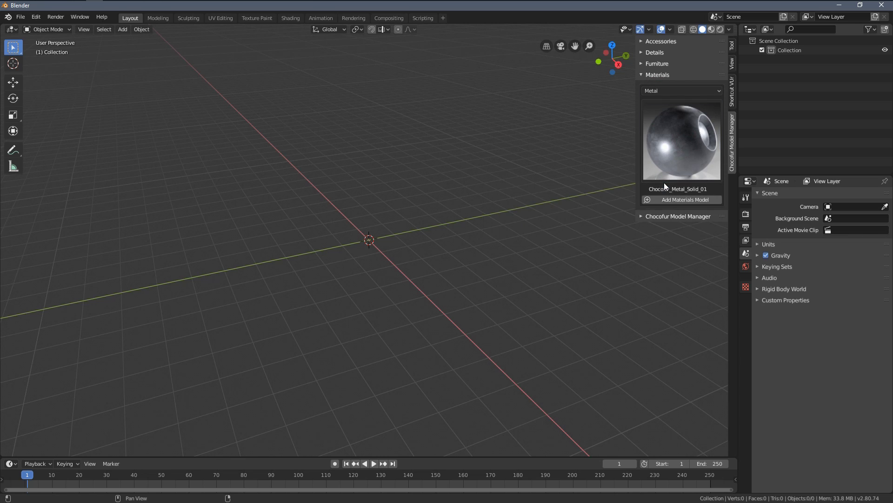
{"action": "left_click", "coordinate": [664, 182]}
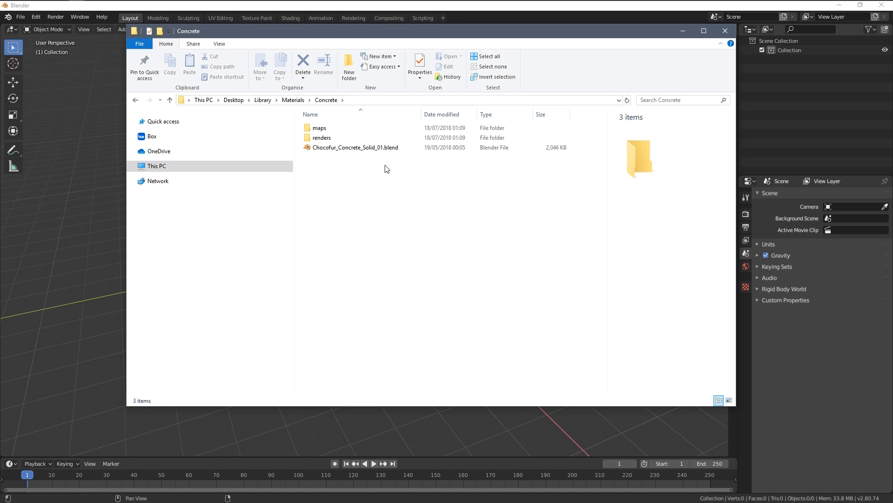
{"action": "left_click", "coordinate": [326, 148]}
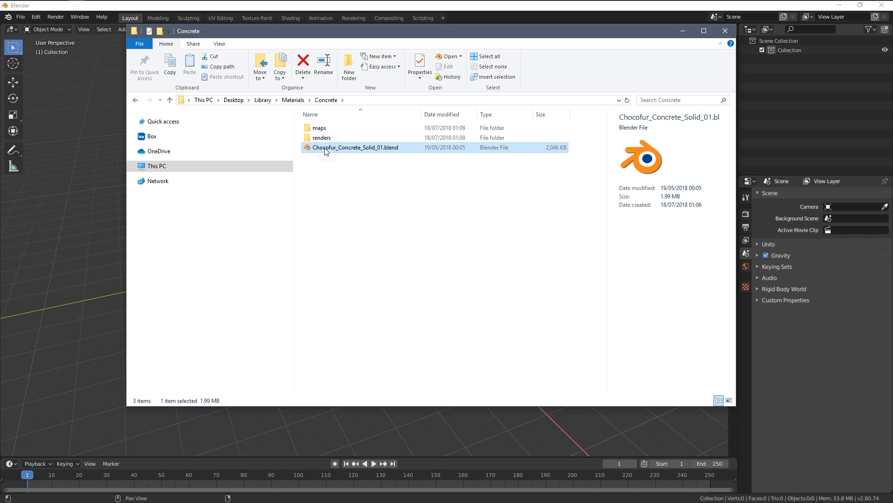
{"action": "key", "text": "BackSpace"}
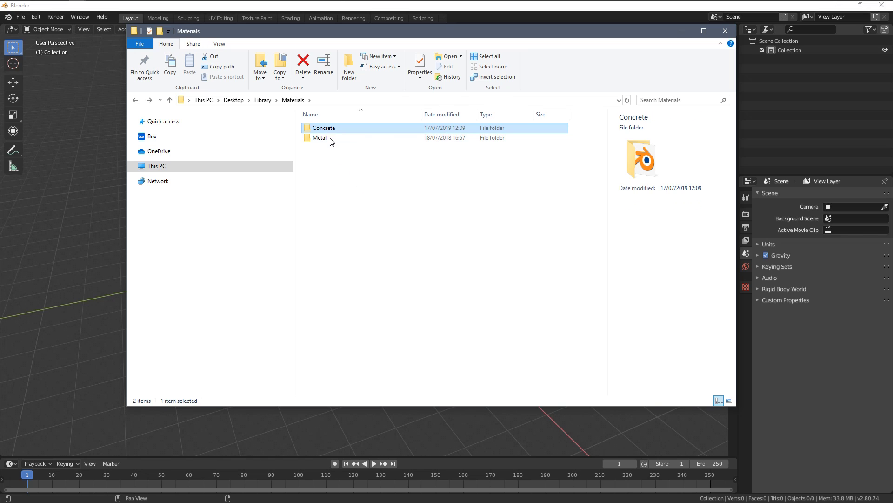
{"action": "key", "text": "BackSpace"}
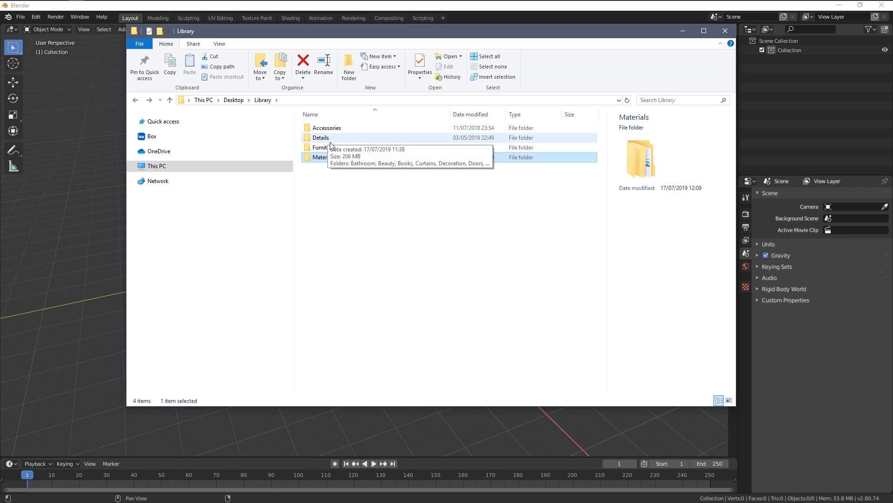
{"action": "key", "text": "BackSpace"}
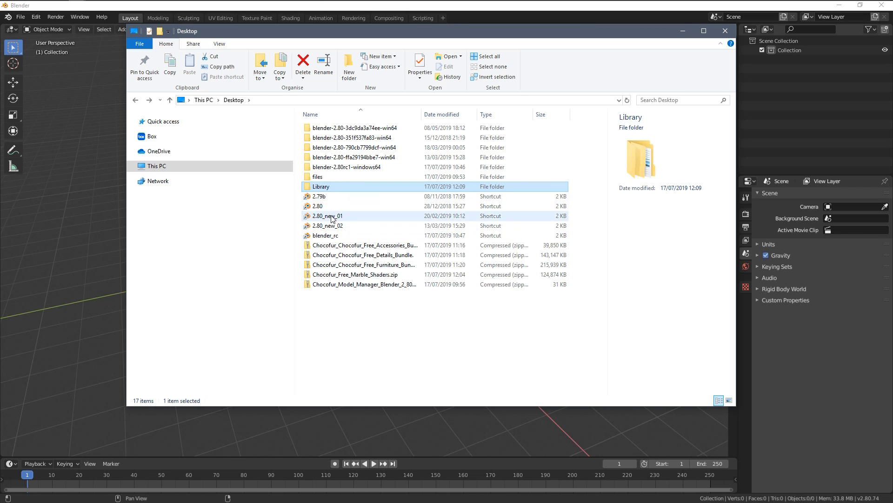
{"action": "double_click", "coordinate": [323, 187]}
{"action": "left_click", "coordinate": [326, 160]}
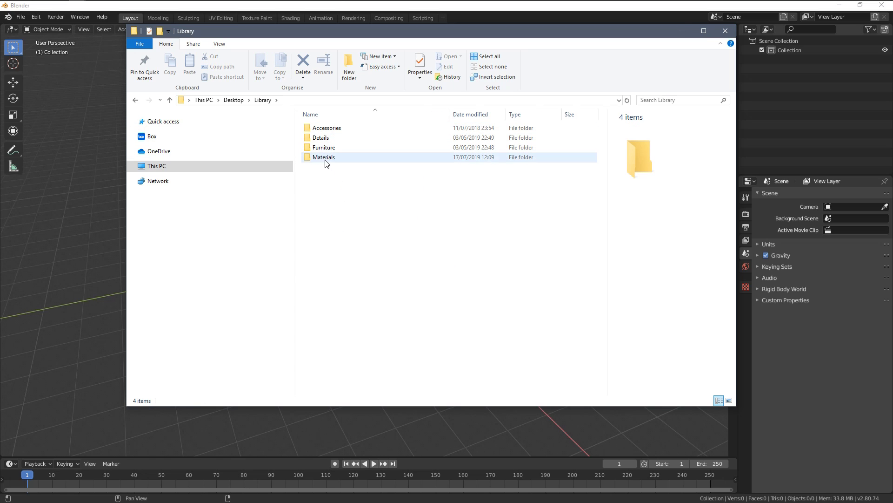
{"action": "double_click", "coordinate": [325, 158]}
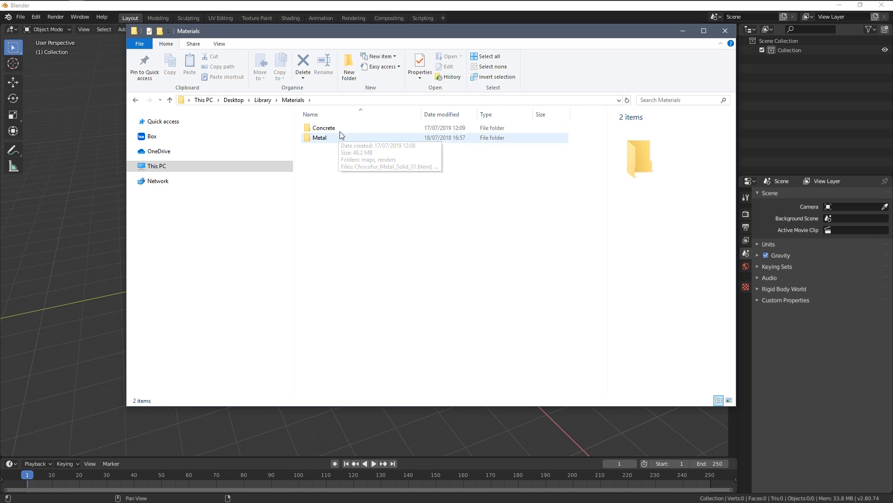
{"action": "double_click", "coordinate": [339, 128]}
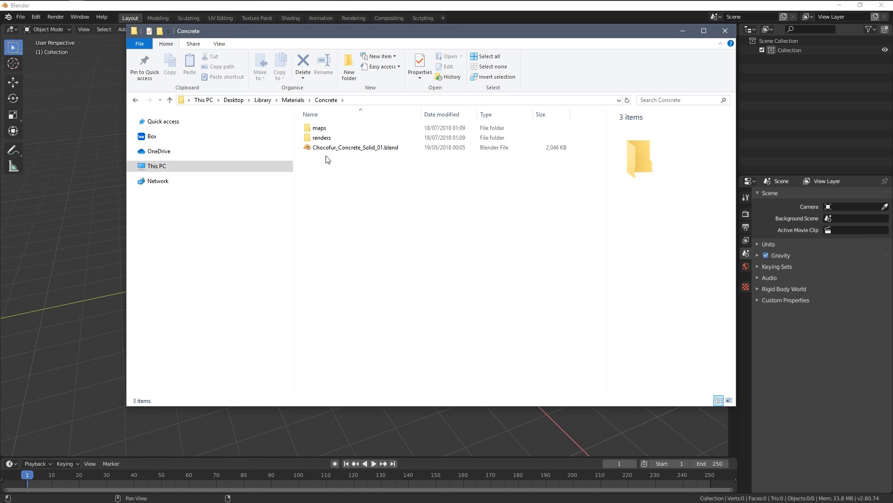
{"action": "left_click", "coordinate": [336, 149]}
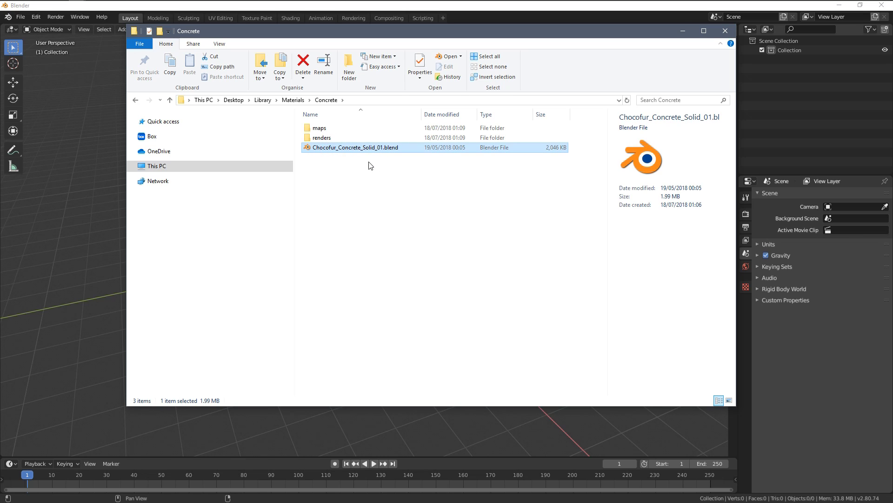
{"action": "key", "text": "F2"}
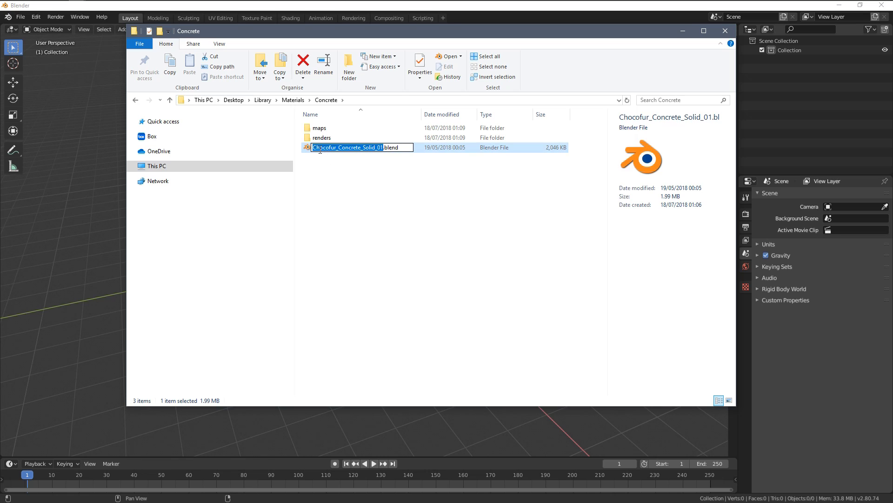
Step: Keep the Concrete blend file and Chocofur_Concrete_Solid_01.jpg render names unchanged
{"action": "left_click", "coordinate": [366, 179]}
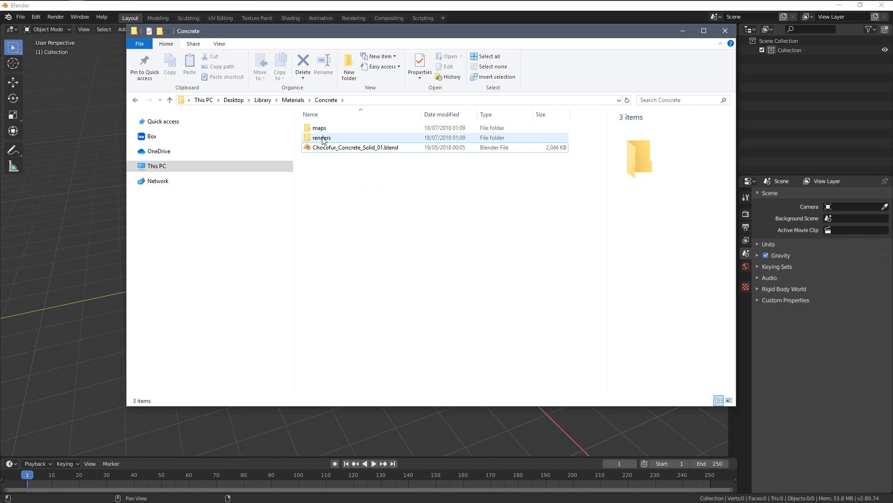
{"action": "left_click", "coordinate": [329, 136]}
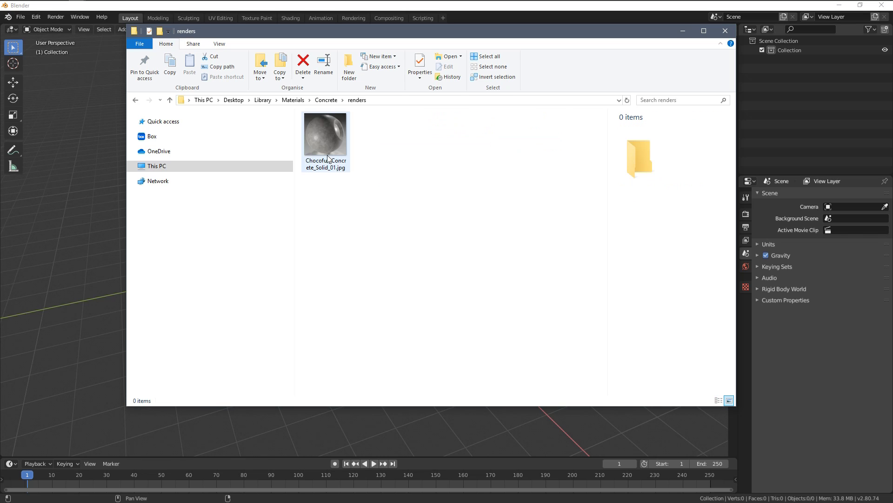
{"action": "left_click", "coordinate": [335, 141]}
{"action": "key", "text": "F2"}
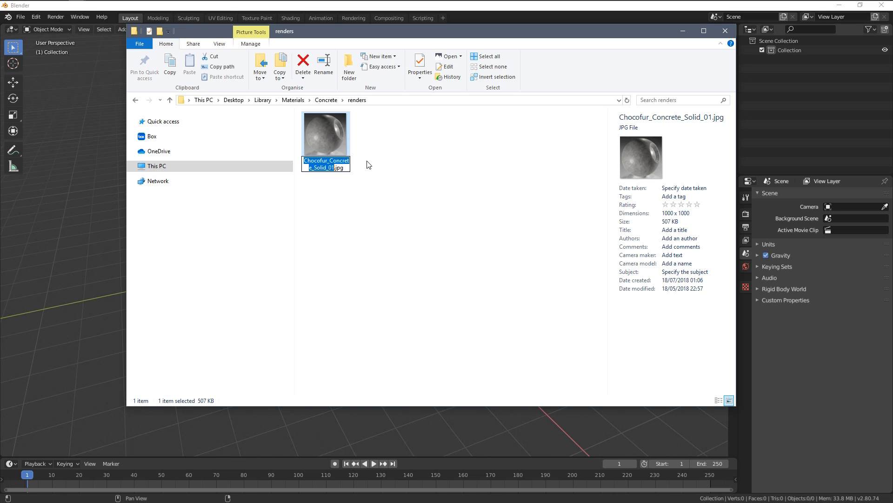
{"action": "left_click", "coordinate": [349, 204]}
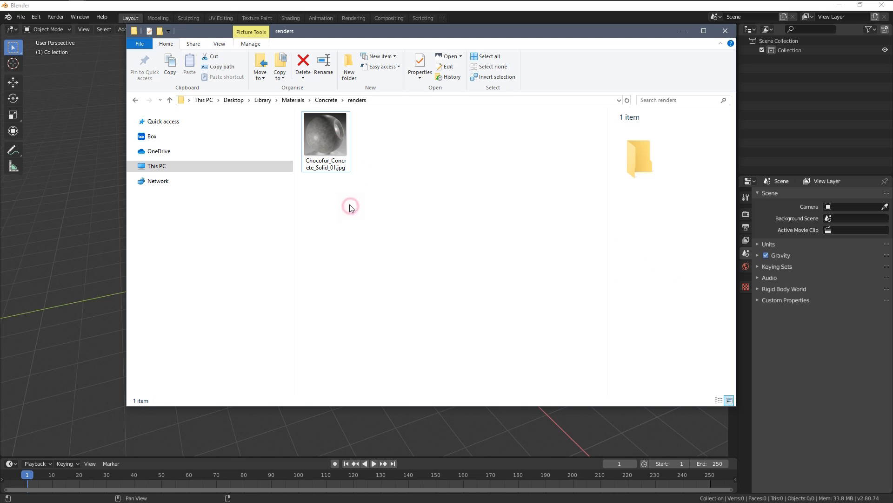
Step: In Blender, pick the fifth Metal material from the thumbnail picker
{"action": "left_click", "coordinate": [817, 385]}
{"action": "left_click", "coordinate": [684, 137]}
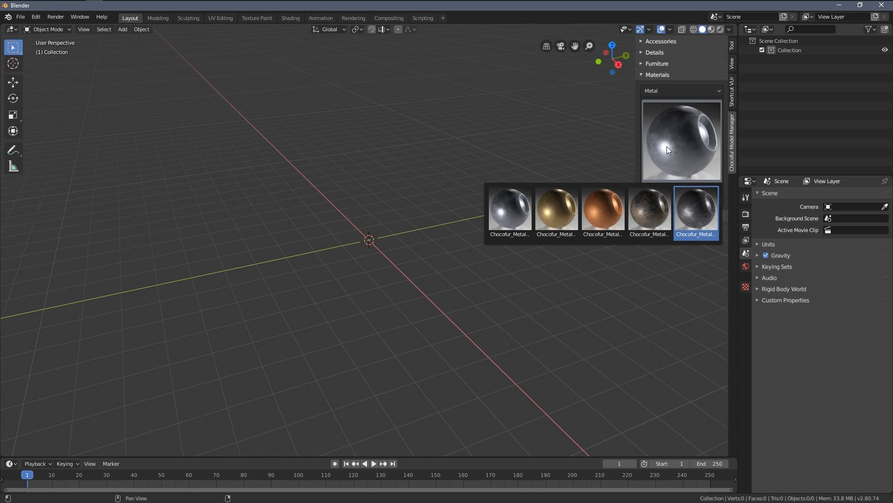
{"action": "left_click", "coordinate": [696, 214]}
Step: Review the Concrete renders folder's preview JPG, then return to the Concrete folder
{"action": "key", "text": "alt+Tab"}
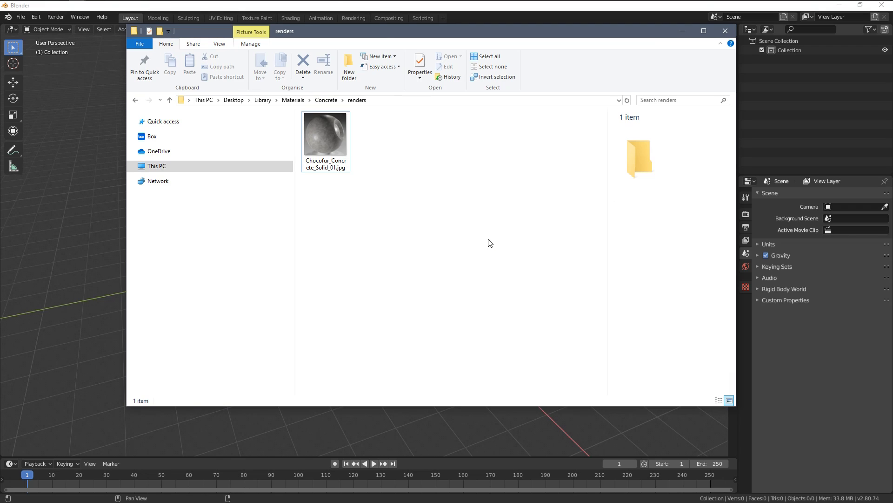
{"action": "key", "text": "BackSpace"}
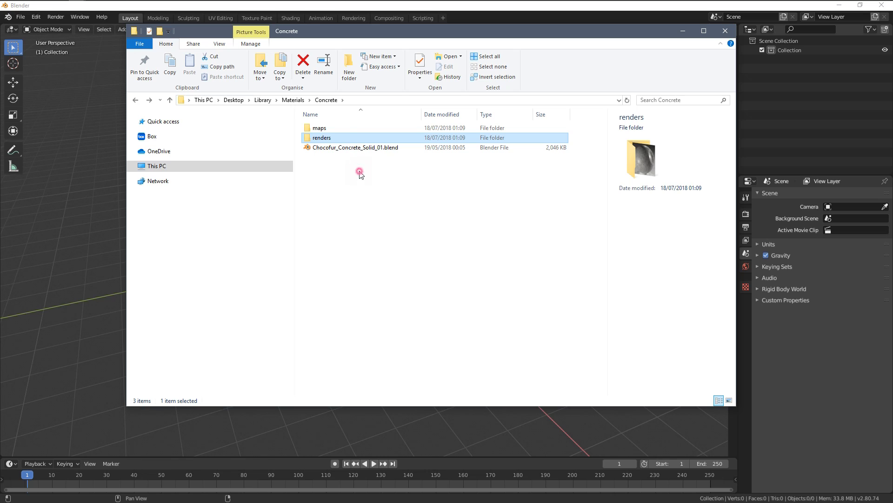
{"action": "double_click", "coordinate": [323, 138]}
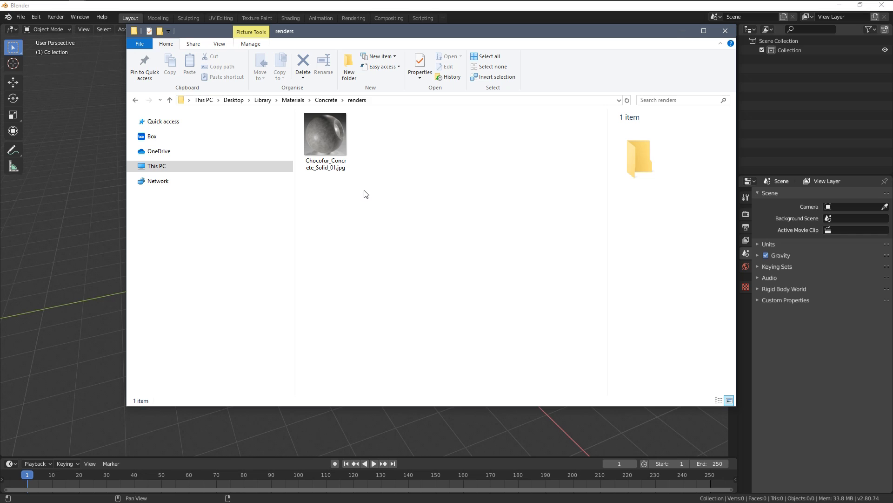
{"action": "left_click", "coordinate": [341, 147]}
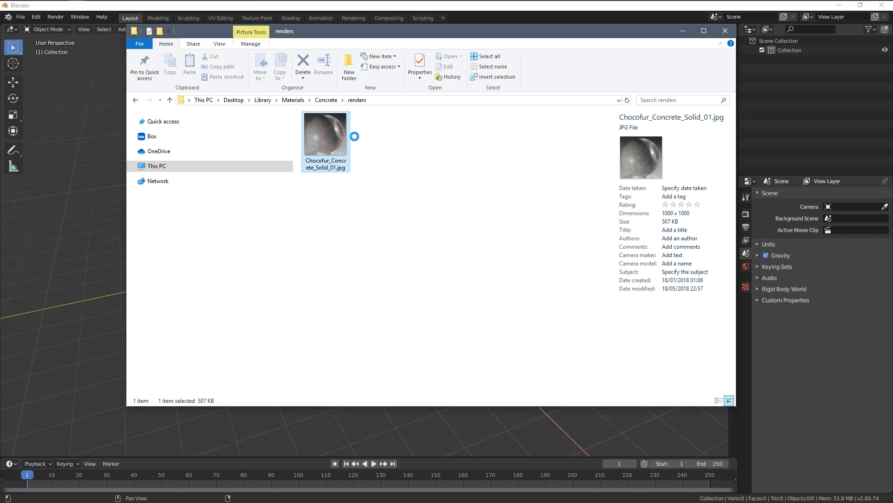
{"action": "left_click", "coordinate": [366, 133]}
{"action": "key", "text": "BackSpace"}
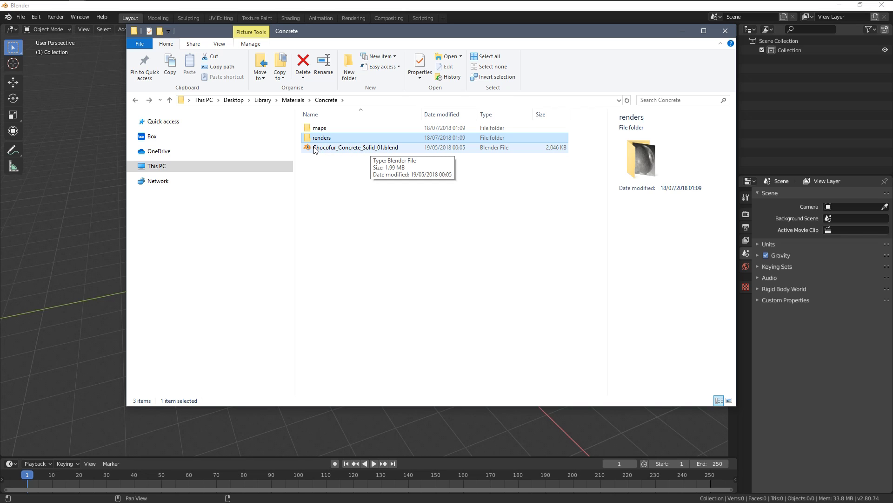
Step: Review the diffuse texture JPG in the maps folder, then return to the Concrete folder
{"action": "left_click", "coordinate": [363, 184]}
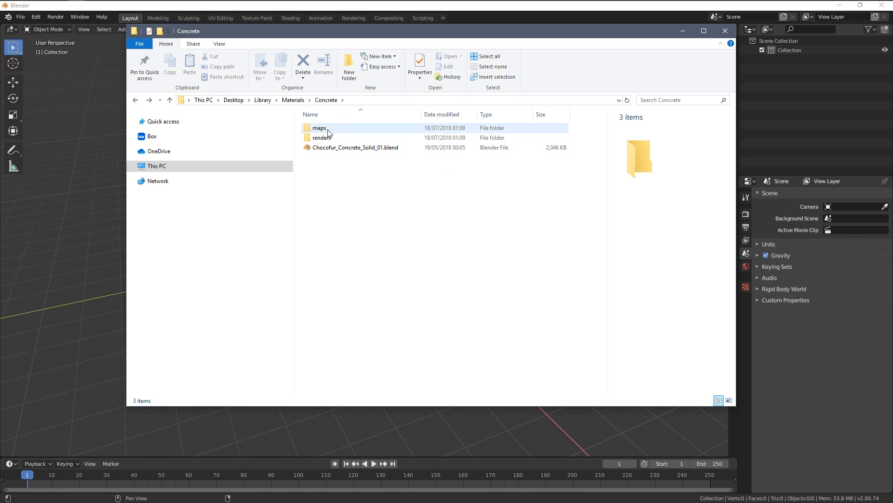
{"action": "left_click", "coordinate": [328, 131]}
{"action": "key", "text": "Return"}
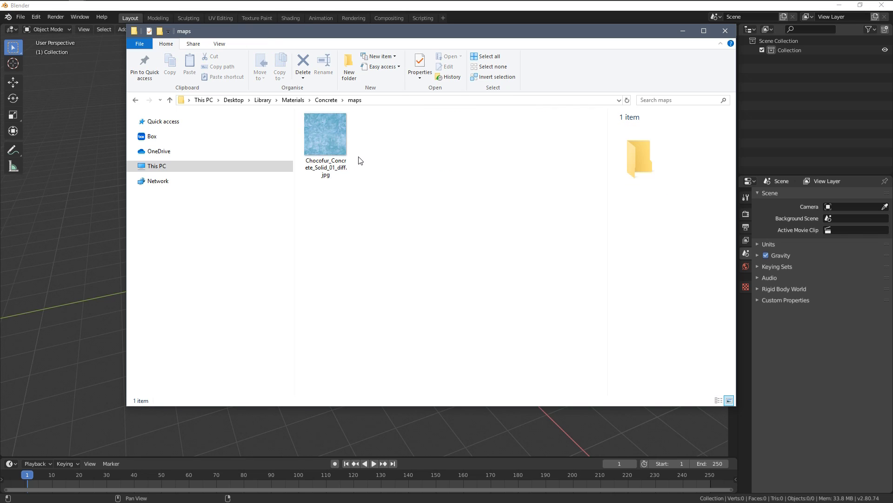
{"action": "left_click", "coordinate": [326, 135]}
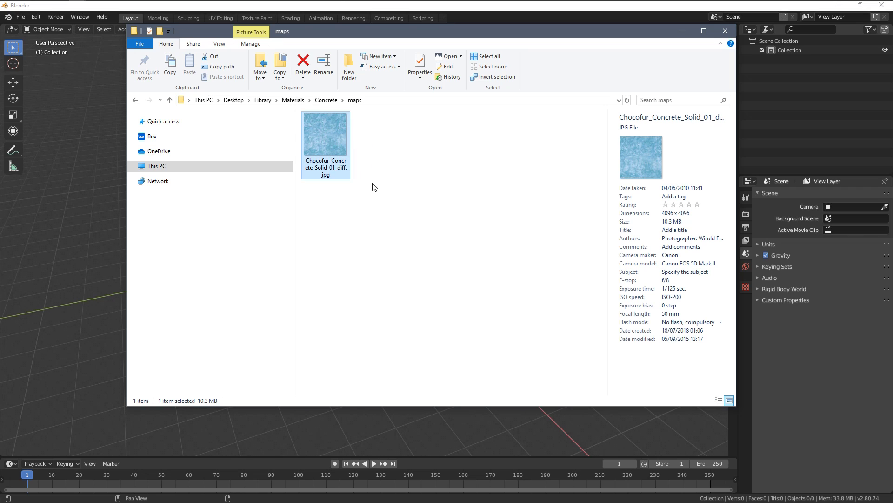
{"action": "left_click", "coordinate": [409, 197]}
{"action": "key", "text": "BackSpace"}
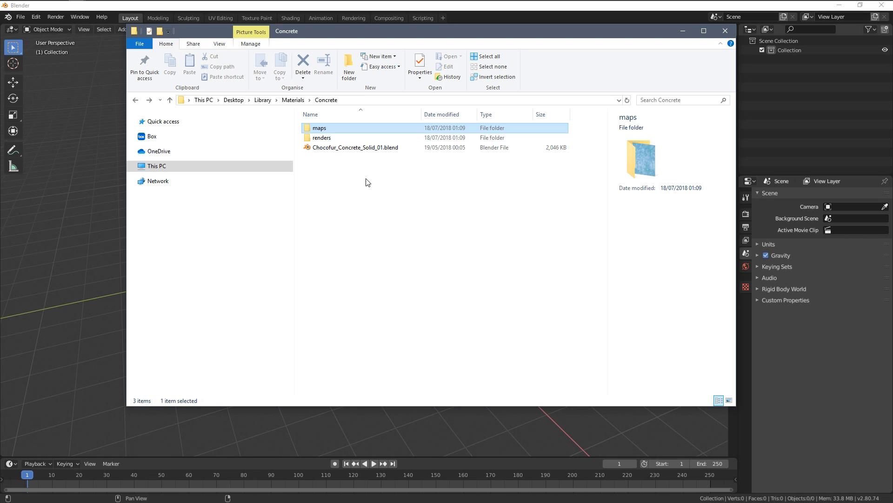
{"action": "left_click", "coordinate": [356, 171]}
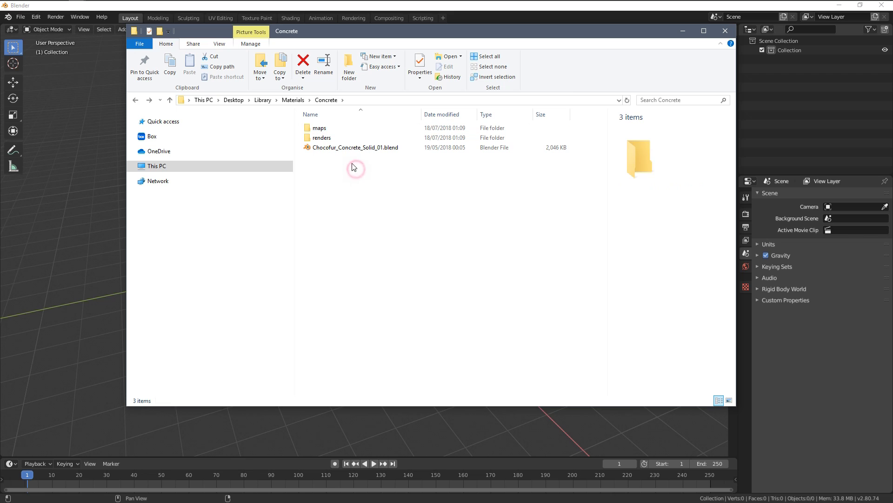
Step: Filter Chocofur Store's free assets to CARS and download Chocofur Free Car 01
{"action": "key", "text": "alt+Tab"}
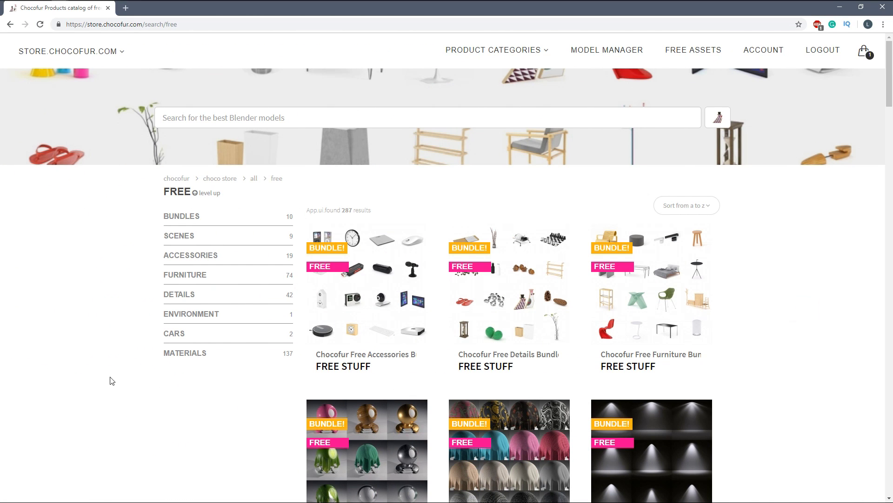
{"action": "left_click", "coordinate": [175, 334]}
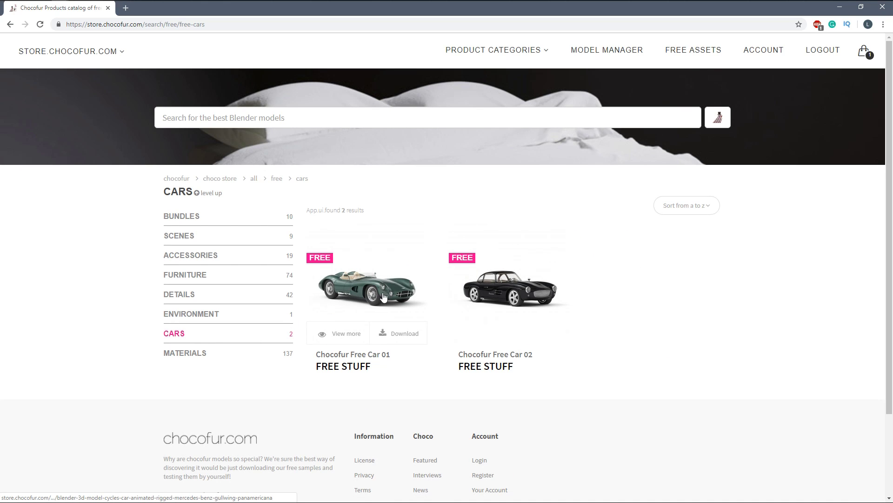
{"action": "left_click", "coordinate": [400, 336]}
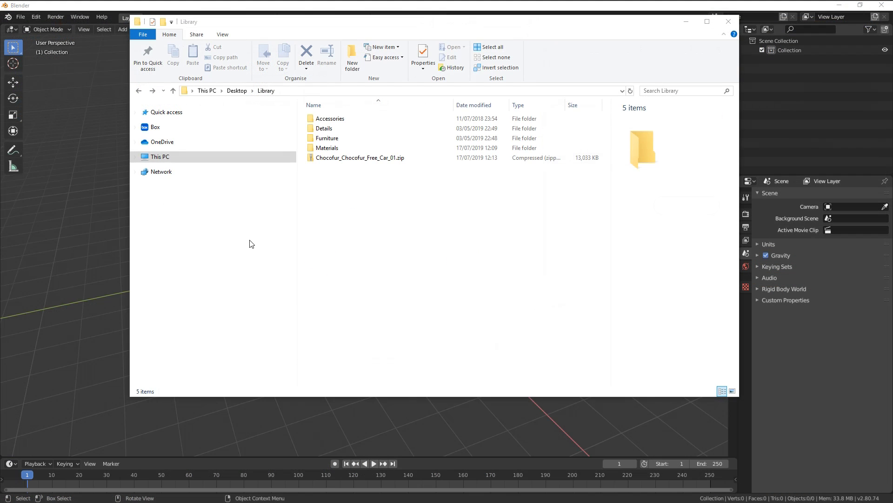
Step: Save the car zip and create a Vehicles folder with a Cars folder inside Library
{"action": "left_click", "coordinate": [419, 243]}
{"action": "right_click", "coordinate": [350, 215]}
{"action": "left_click", "coordinate": [397, 324]}
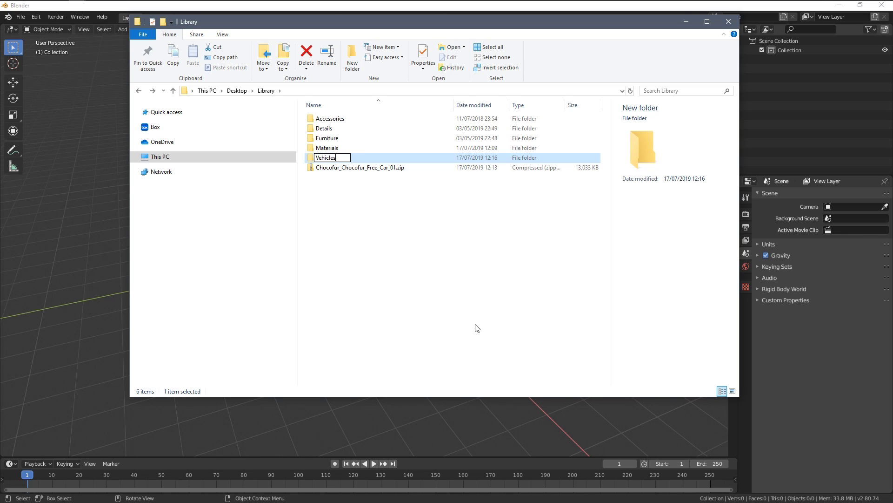
{"action": "key", "text": "Return"}
{"action": "key", "text": "Return"}
{"action": "left_click", "coordinate": [396, 240]}
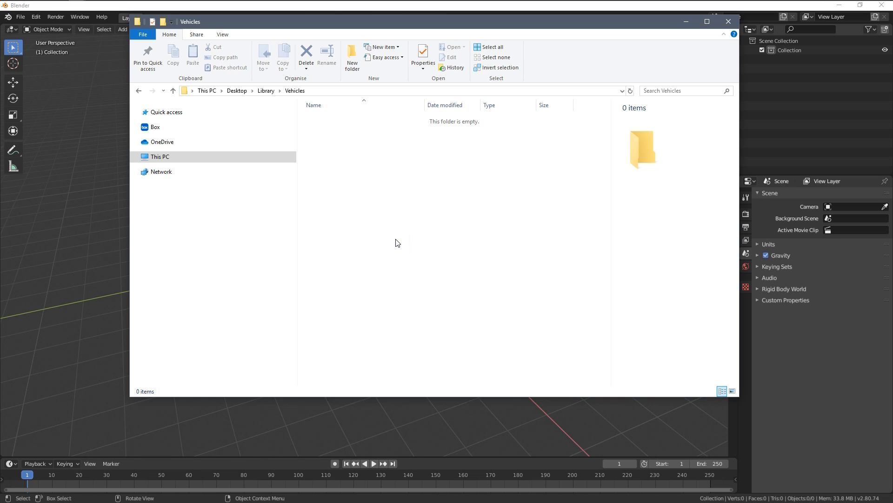
{"action": "key", "text": "ctrl+shift+n"}
{"action": "type", "text": "Cars"}
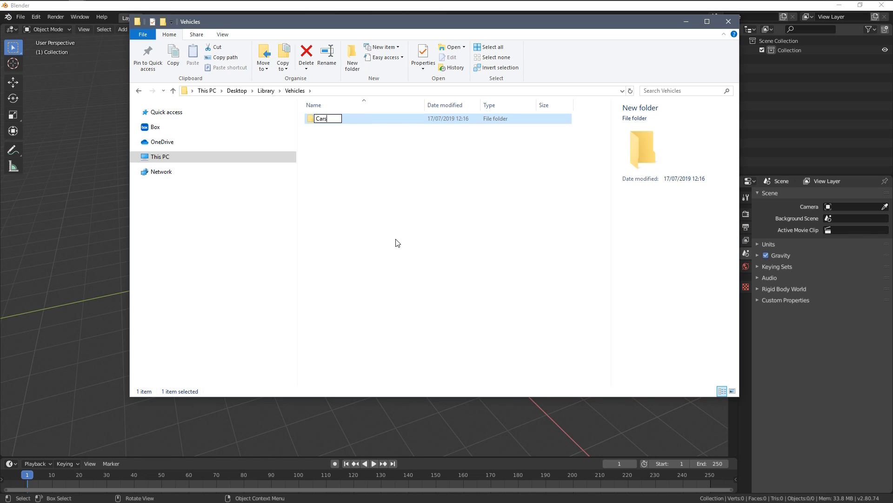
{"action": "key", "text": "Return"}
{"action": "key", "text": "alt+Up"}
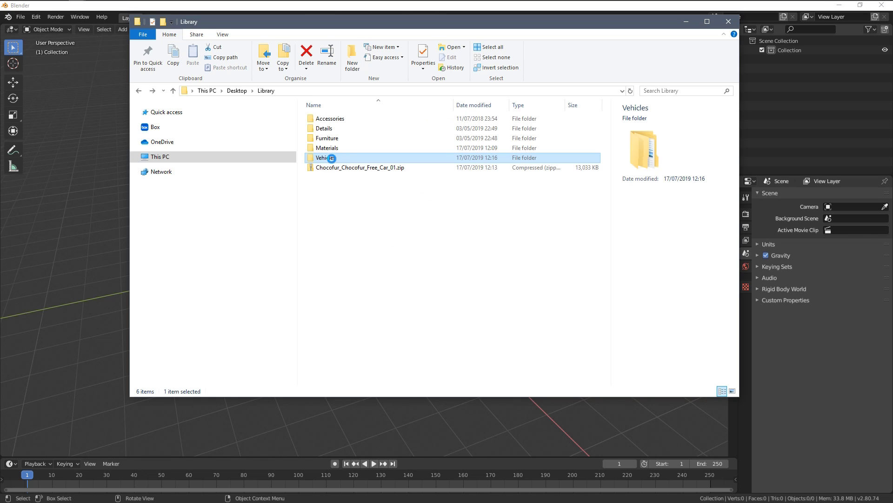
Step: Move the car zip into Vehicles/Cars and extract it there
{"action": "left_click", "coordinate": [329, 170]}
{"action": "double_click", "coordinate": [326, 157]}
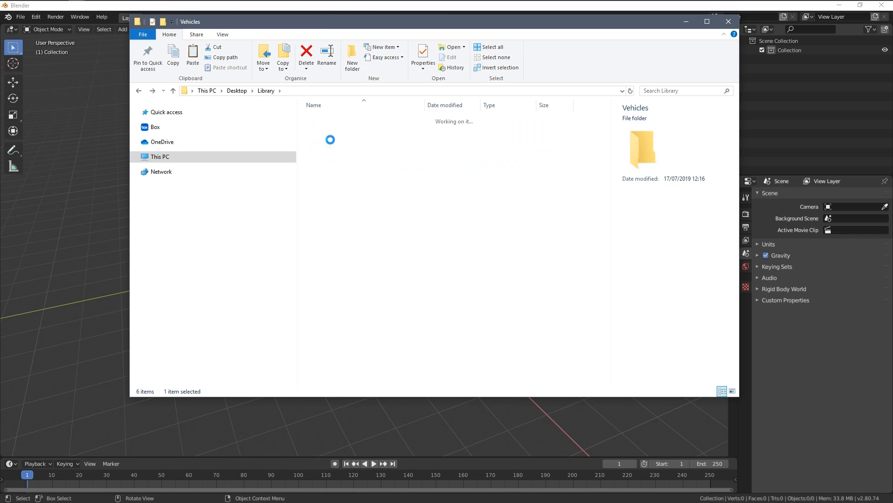
{"action": "left_click", "coordinate": [332, 121]}
{"action": "double_click", "coordinate": [332, 120]}
{"action": "key", "text": "ctrl+v"}
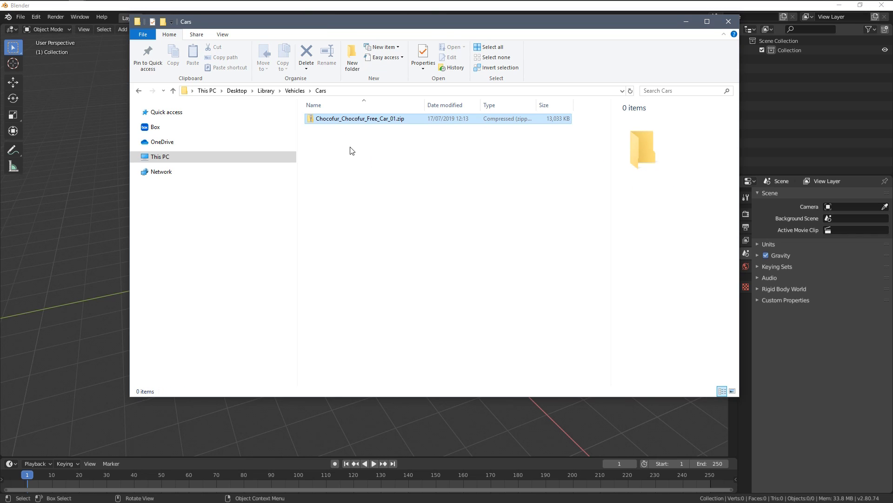
{"action": "right_click", "coordinate": [355, 126]}
{"action": "left_click", "coordinate": [357, 119]}
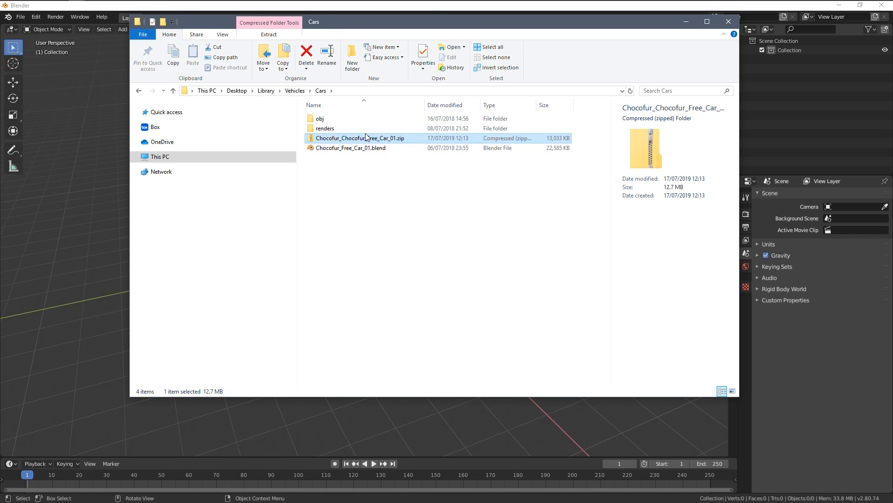
Step: Add Chocofur_Free_Car_01 from the Model Manager's Vehicles > Cars category to the scene
{"action": "key", "text": "alt+Tab"}
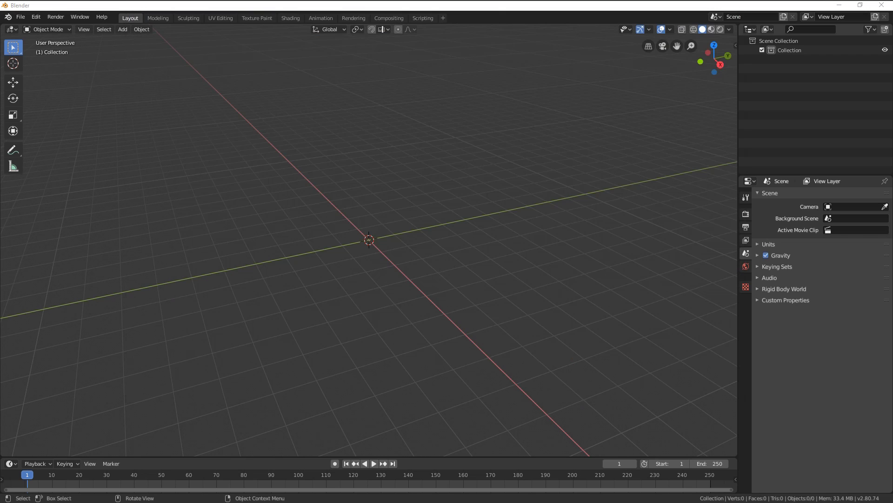
{"action": "key", "text": "n"}
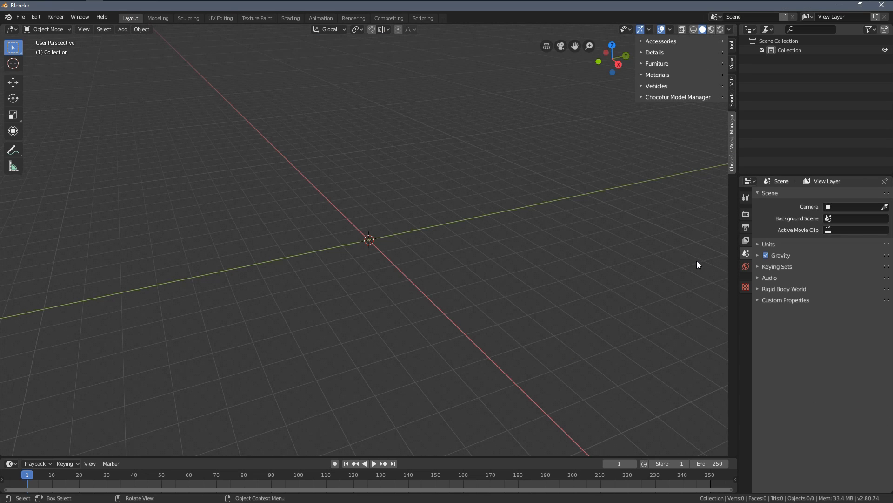
{"action": "left_click", "coordinate": [644, 86]}
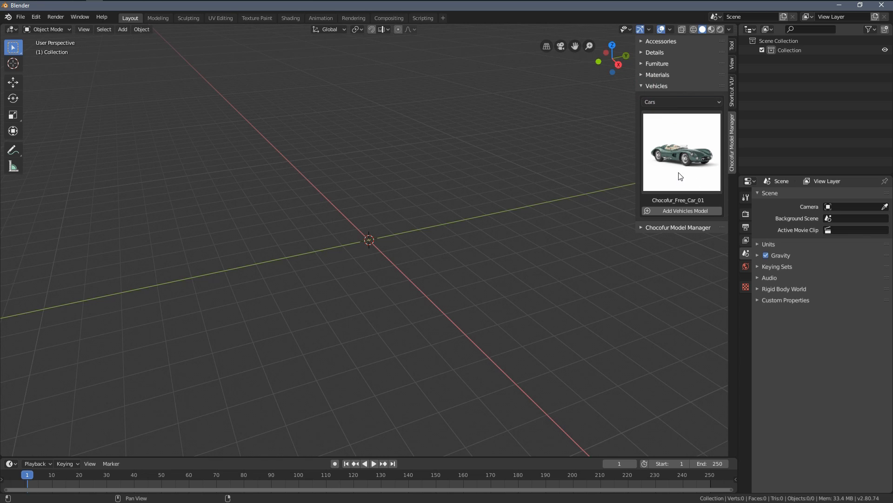
{"action": "left_click", "coordinate": [673, 158]}
{"action": "left_click", "coordinate": [672, 218]}
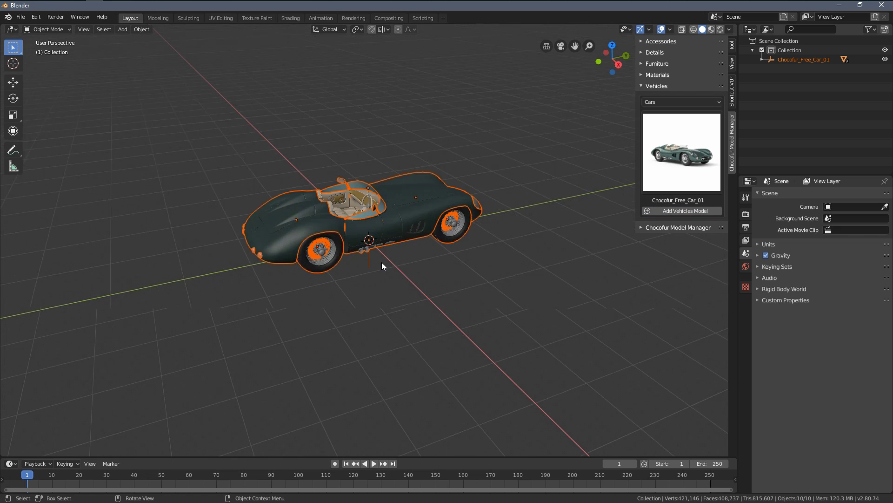
Step: Select the car's root object and move it along Y to about 0.0687 m
{"action": "middle_click_drag", "start_coordinate": [382, 262], "coordinate": [367, 273]}
{"action": "left_click", "coordinate": [370, 272]}
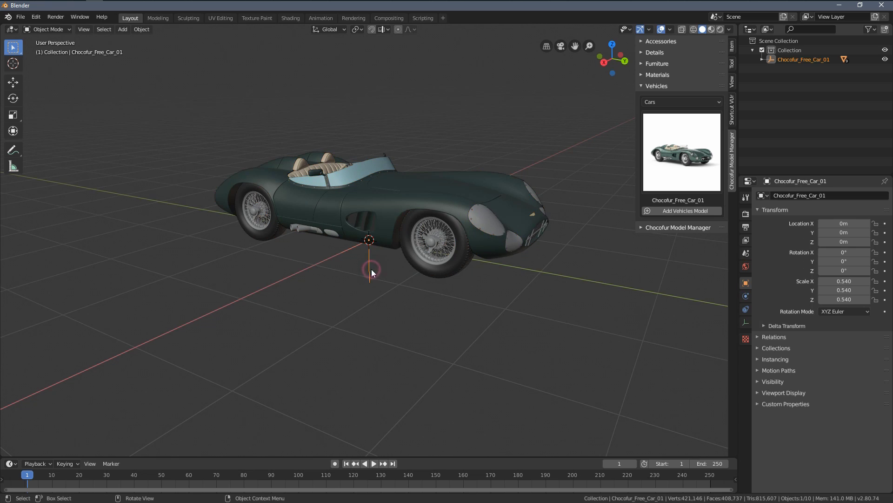
{"action": "left_click", "coordinate": [13, 82]}
{"action": "middle_click_drag", "start_coordinate": [129, 135], "coordinate": [289, 209]}
{"action": "left_click_drag", "start_coordinate": [402, 247], "coordinate": [382, 247]}
{"action": "scroll", "coordinate": [435, 267], "scroll_direction": "up", "scroll_amount": 5}
{"action": "middle_click_drag", "start_coordinate": [435, 268], "coordinate": [435, 252]}
{"action": "left_click_drag", "start_coordinate": [353, 239], "coordinate": [335, 251]}
{"action": "scroll", "coordinate": [335, 252], "scroll_direction": "down", "scroll_amount": 5}
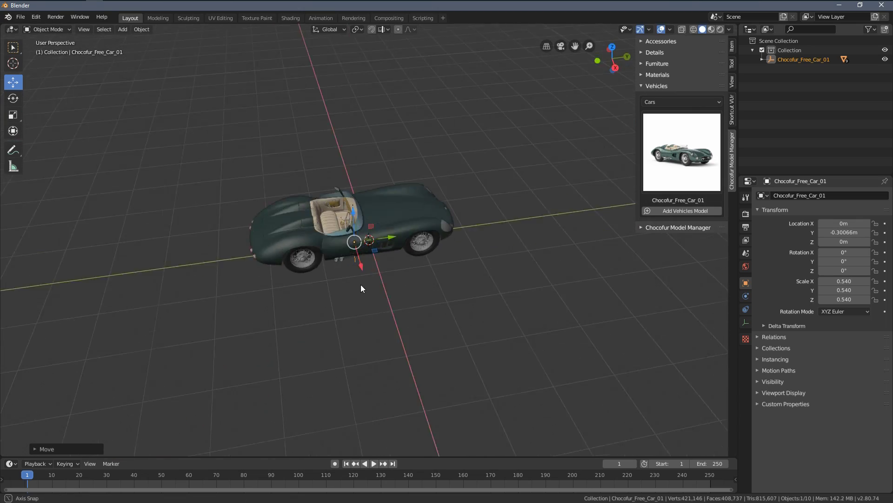
{"action": "middle_click_drag", "start_coordinate": [361, 285], "coordinate": [399, 233]}
{"action": "left_click_drag", "start_coordinate": [398, 233], "coordinate": [474, 188]}
{"action": "right_click", "coordinate": [475, 189]}
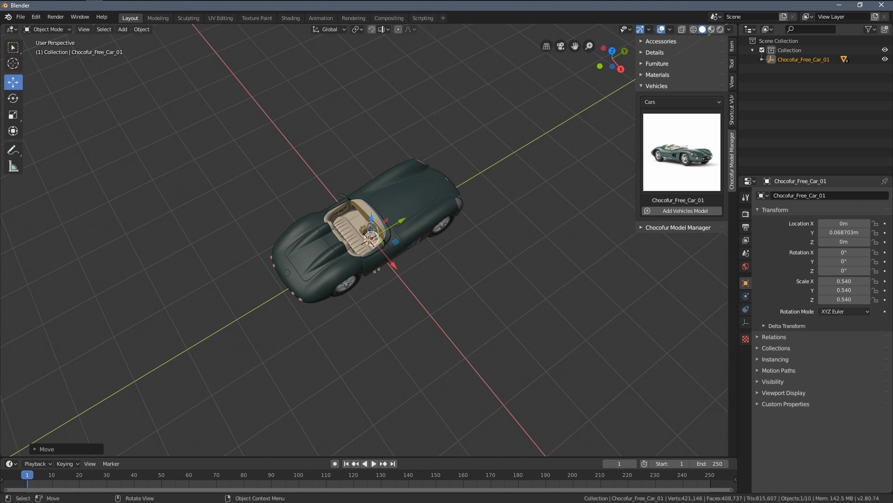